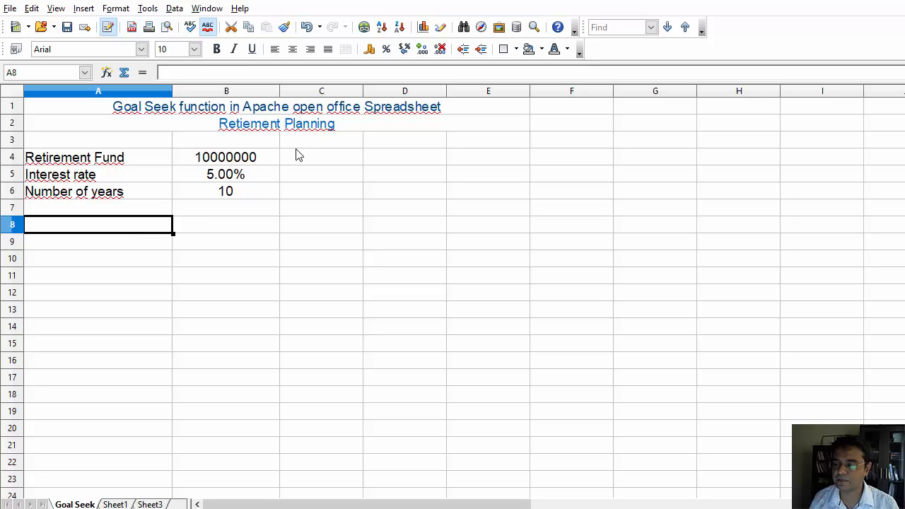
- Label the three input rows in cells C4 to C6 as PV, Rate and Nper
left_click(315, 162)
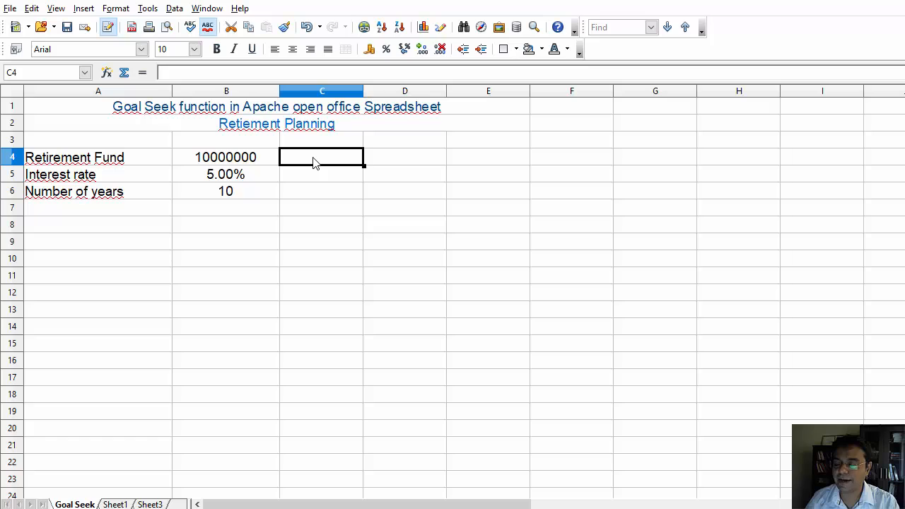
type("PV")
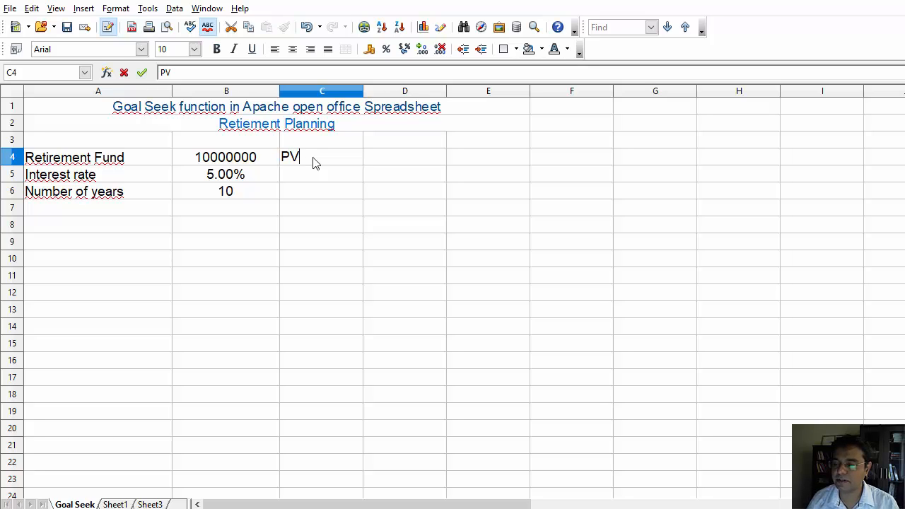
key("Return")
type("Rate")
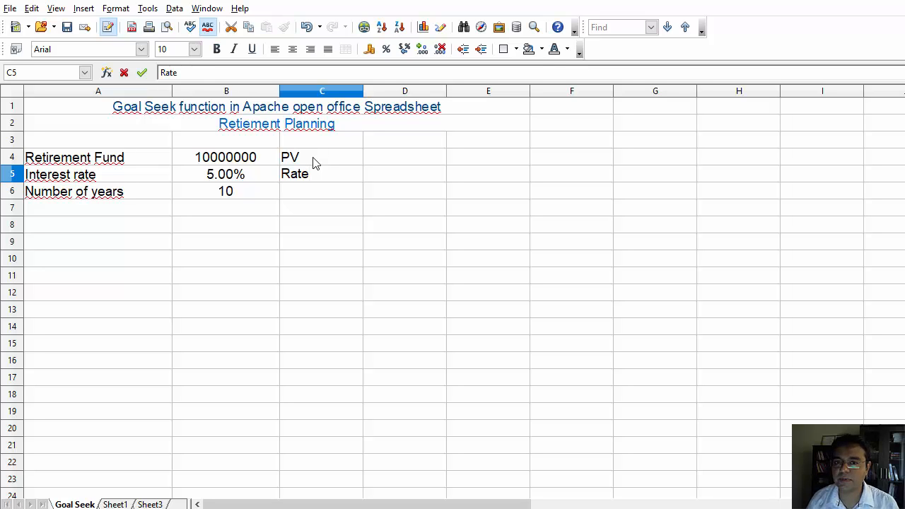
key("Return")
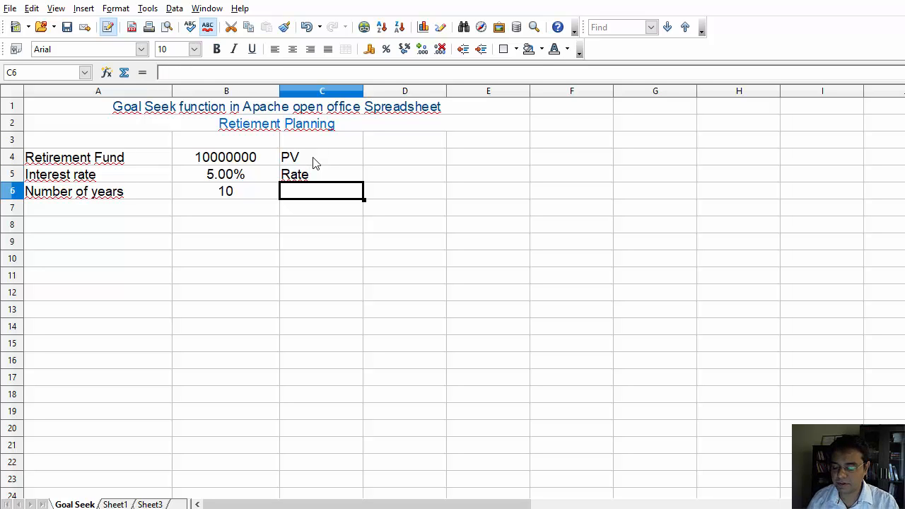
type("Nper")
key("Return")
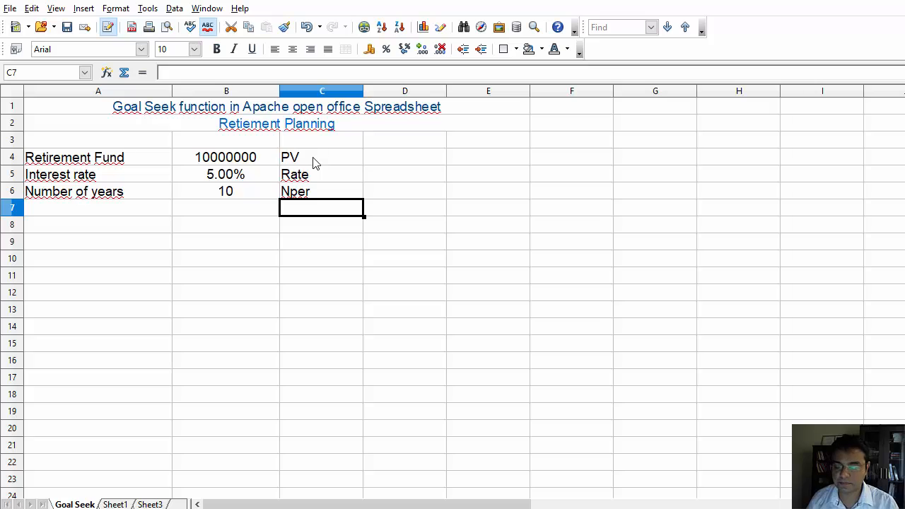
- Enter the label Annuity Value in cell A8
key("Left")
key("Left")
key("Down")
type("Annui")
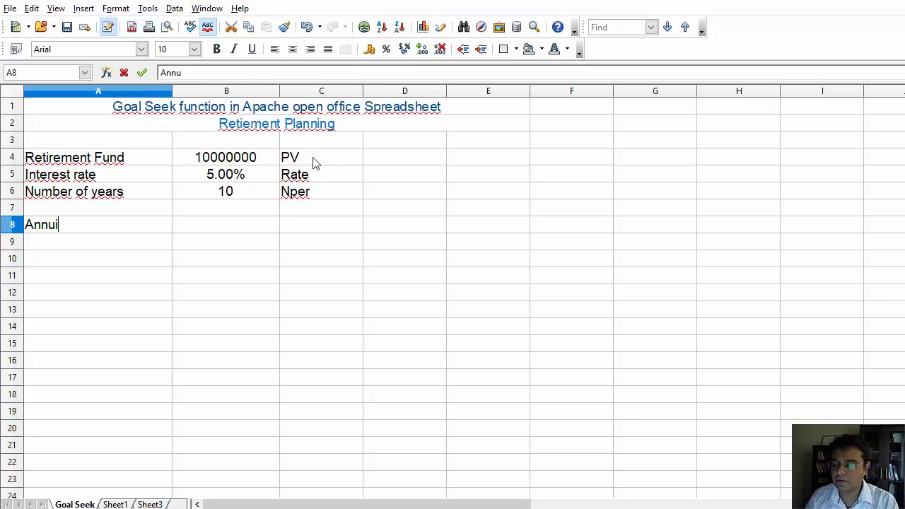
type("ty Valu")
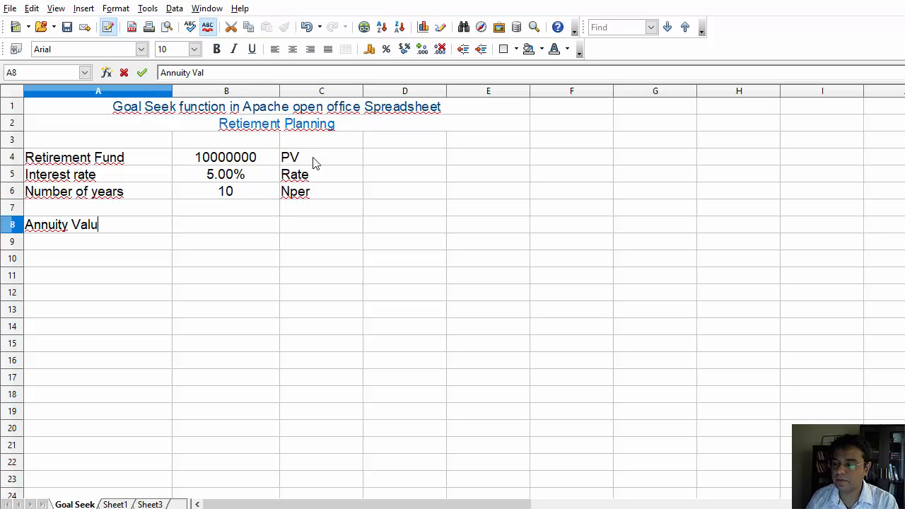
type("e")
key("Tab")
- Calculate the annuity in cell B8 with the formula =PMT(B5;B6;-B4;0;1)
type("=")
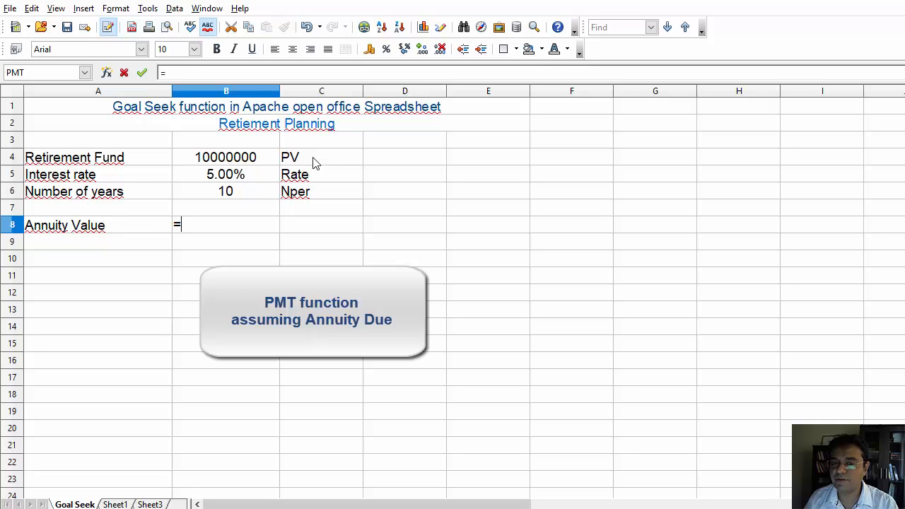
type("pmt(")
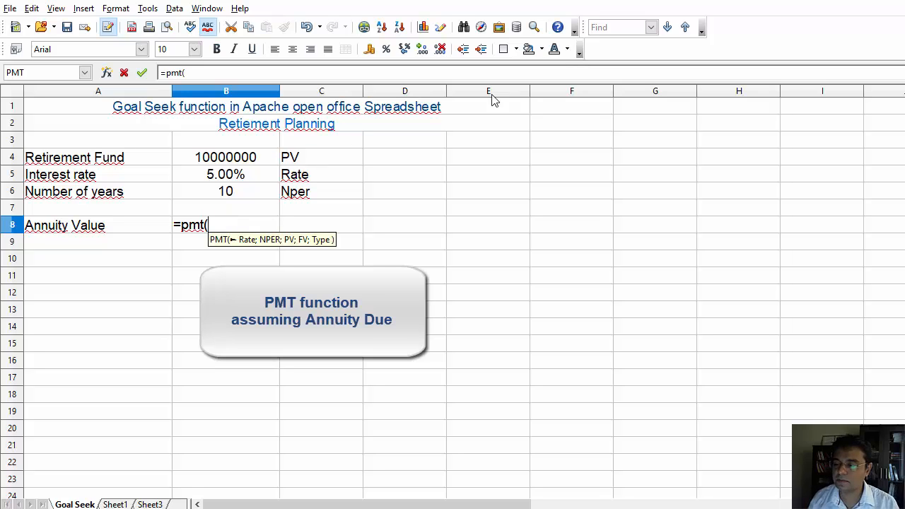
left_click(241, 181)
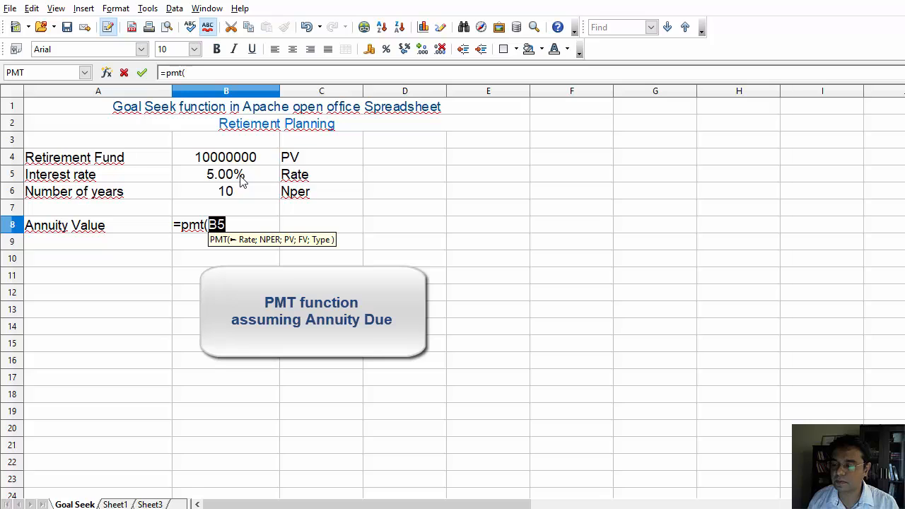
type(";")
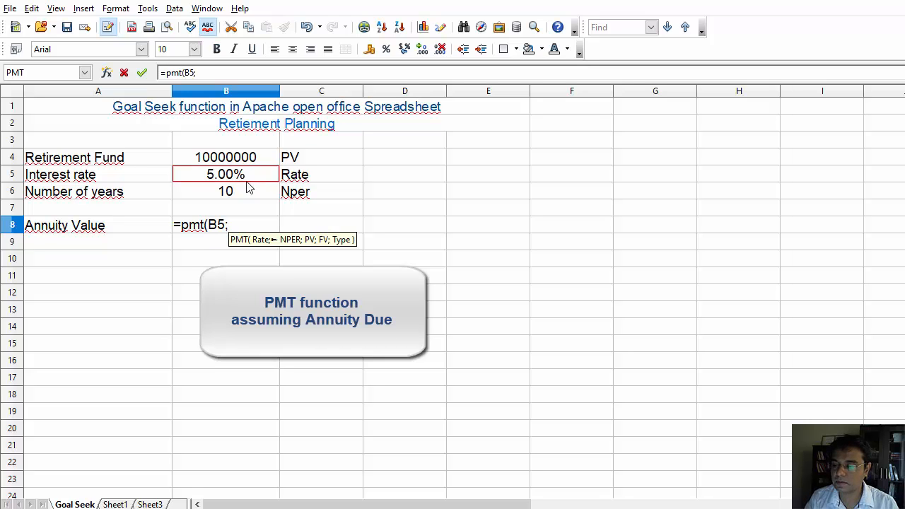
left_click(278, 191)
type(";")
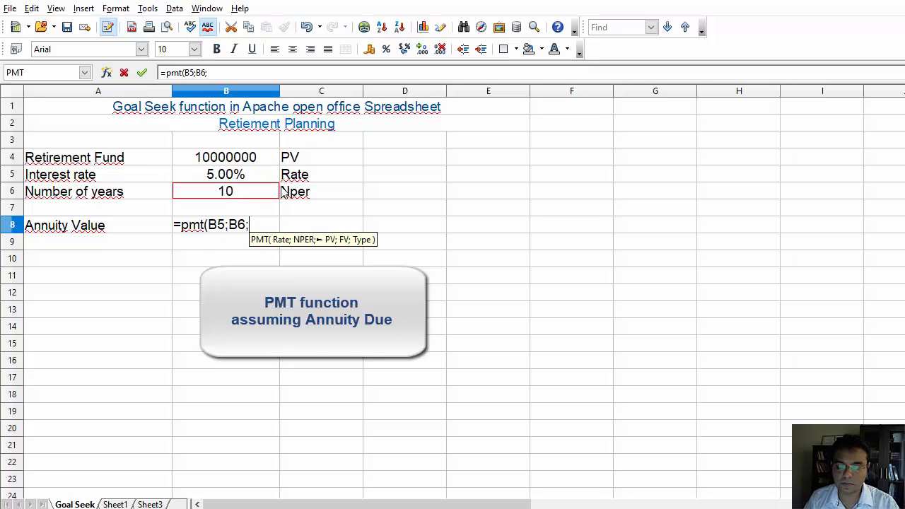
type("-")
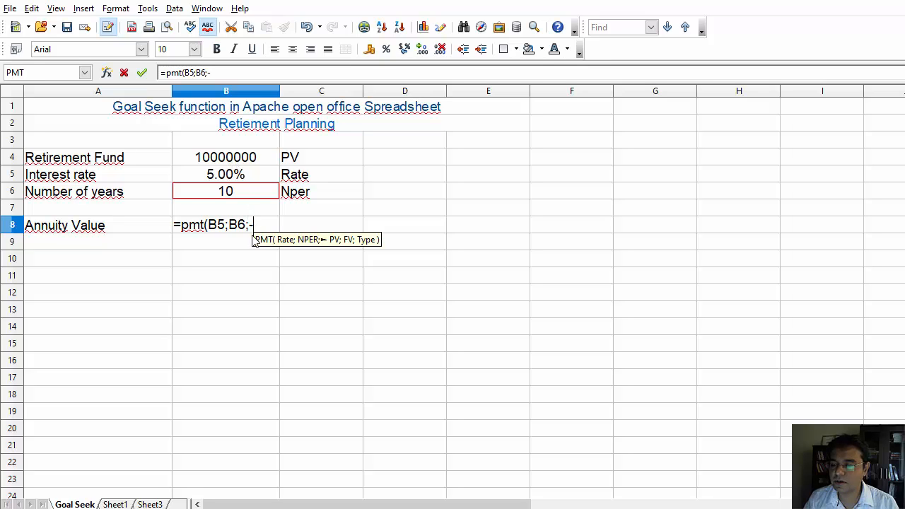
left_click(244, 159)
type(";")
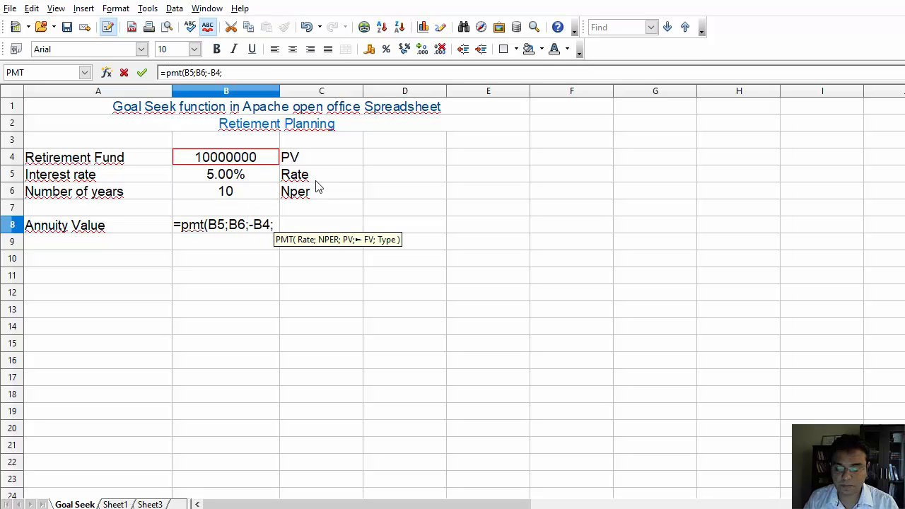
type("0")
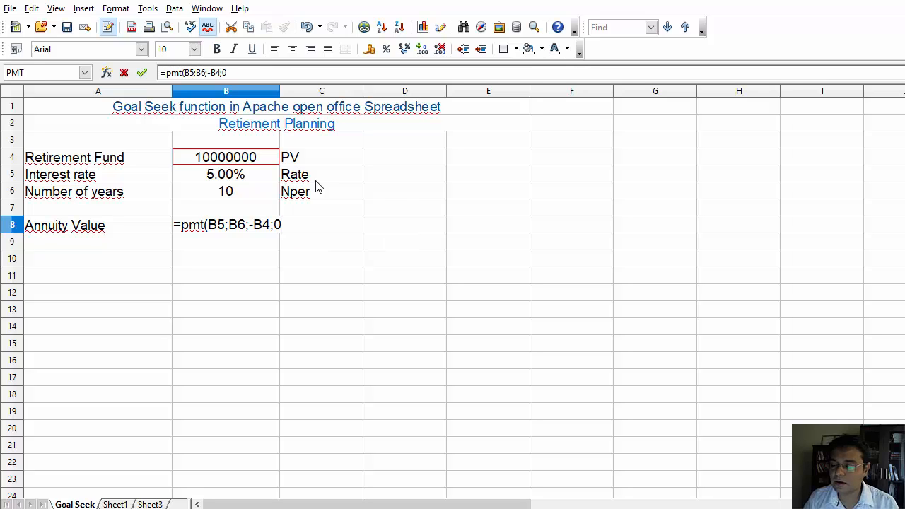
type(";")
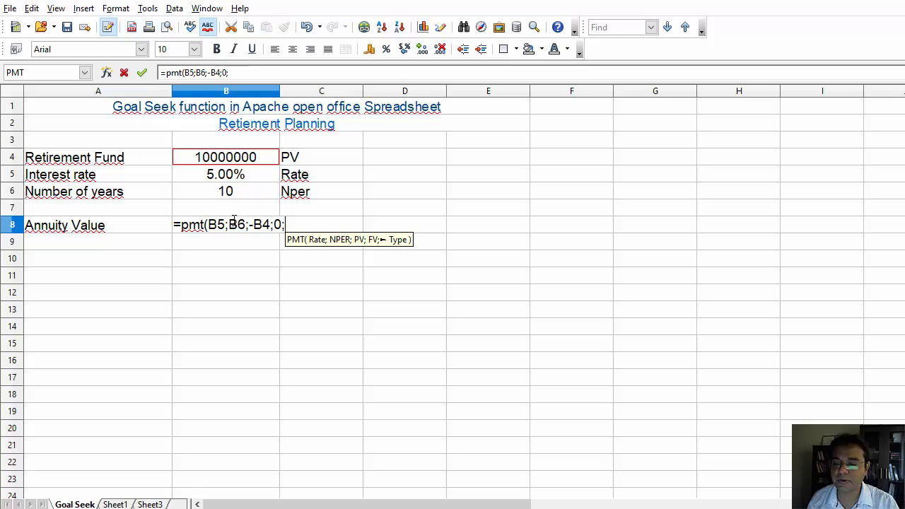
type("1")
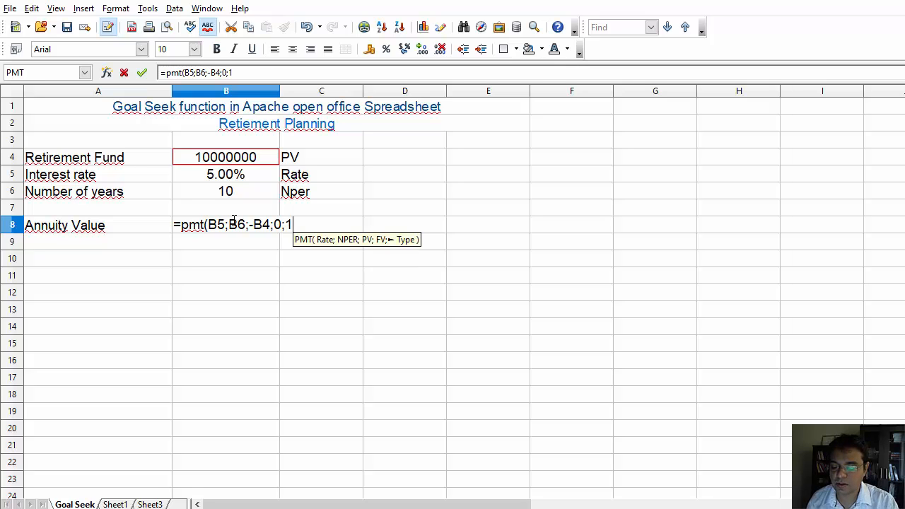
type(")")
key("Return")
left_click(239, 228)
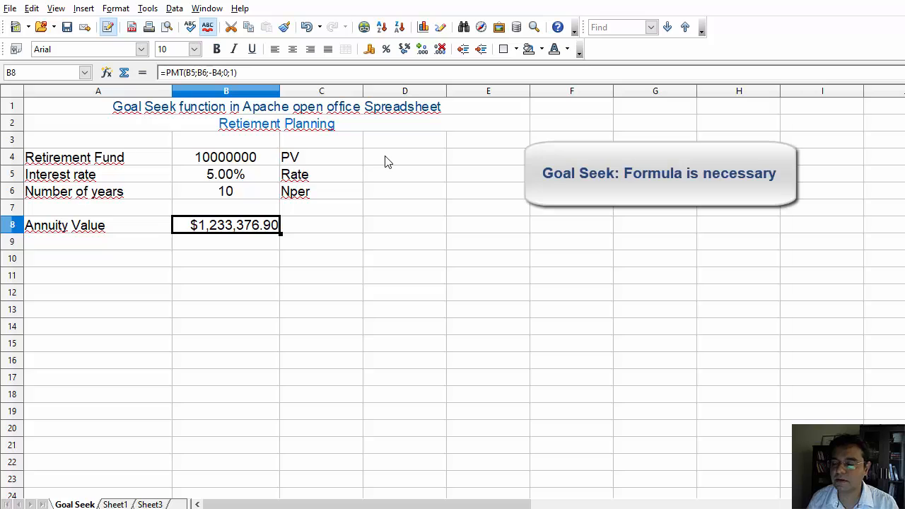
left_click(184, 119)
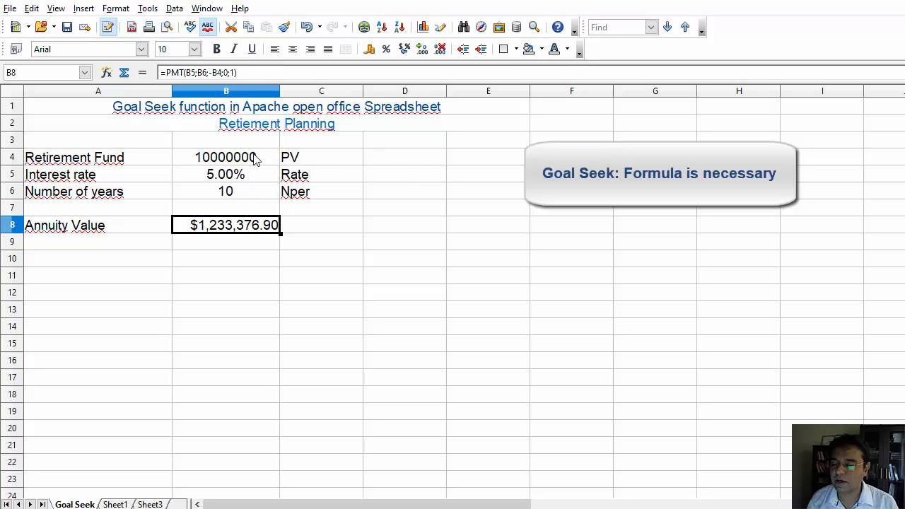
- Enter the present value formula =PV(B5;B6;-D8;0;1) in cell D4, using D8 as the unknown payment
left_click(412, 157)
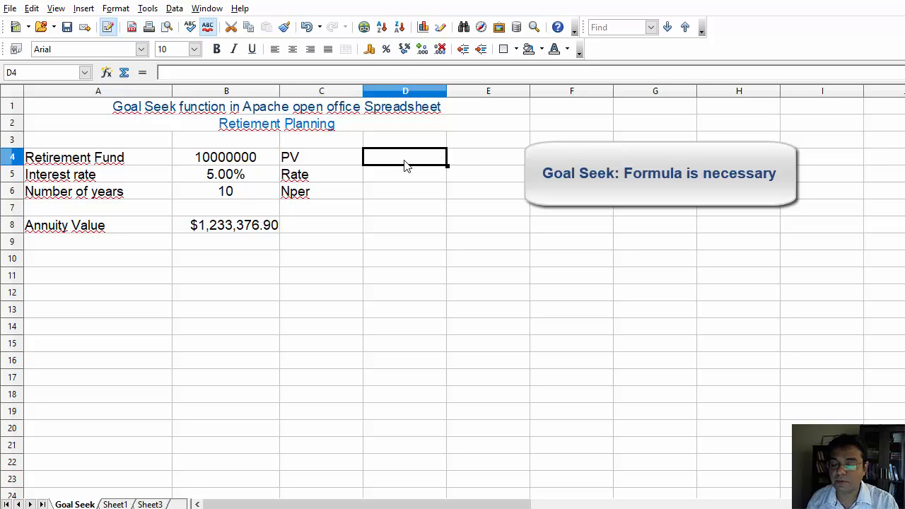
type("=pv")
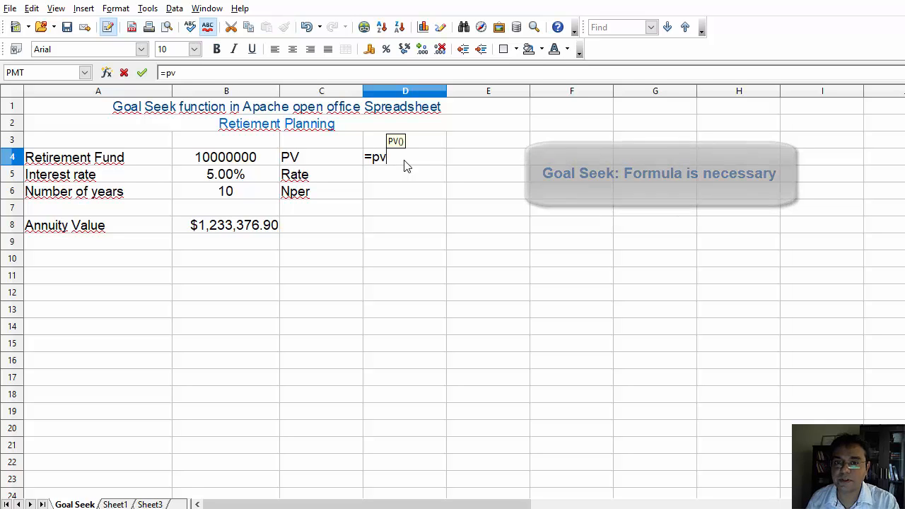
type("(")
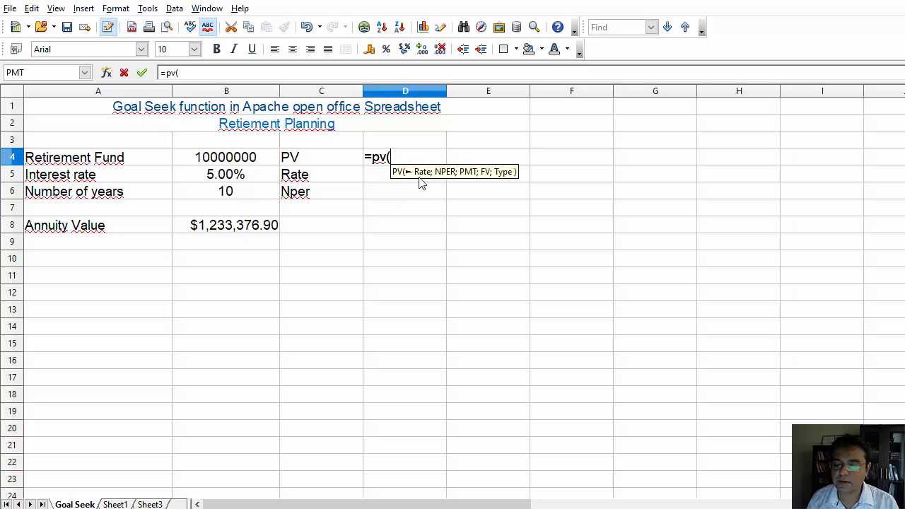
left_click(375, 182)
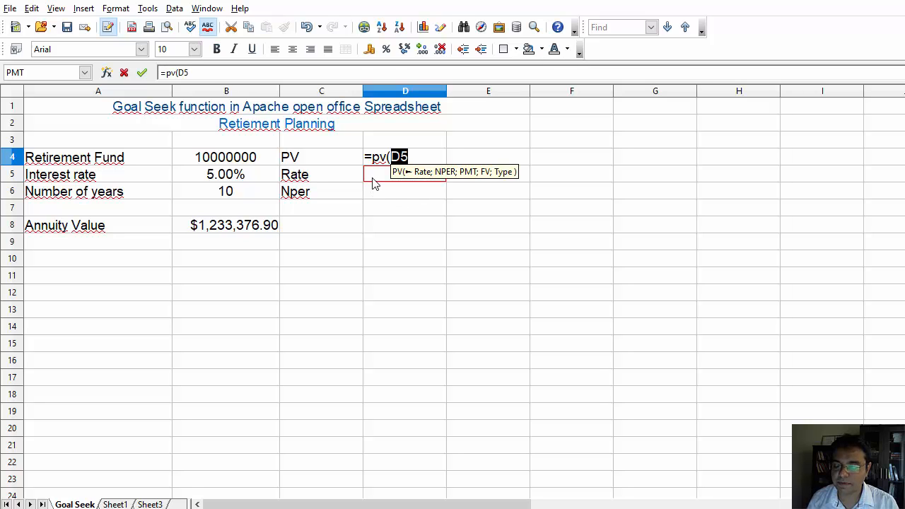
left_click(232, 180)
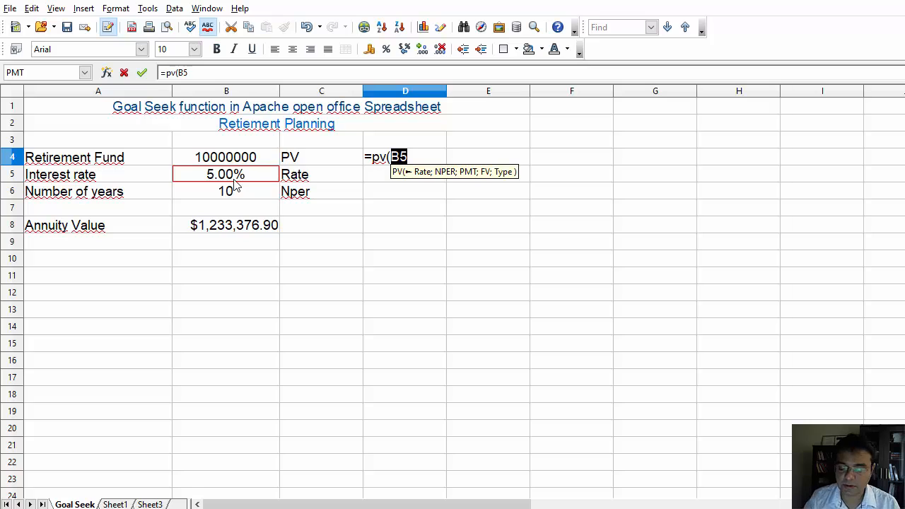
type(";")
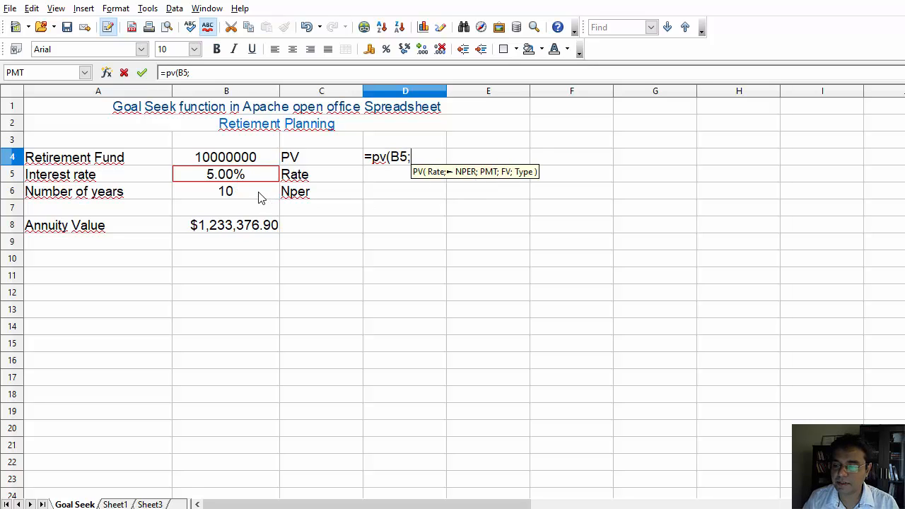
left_click(259, 196)
type(";")
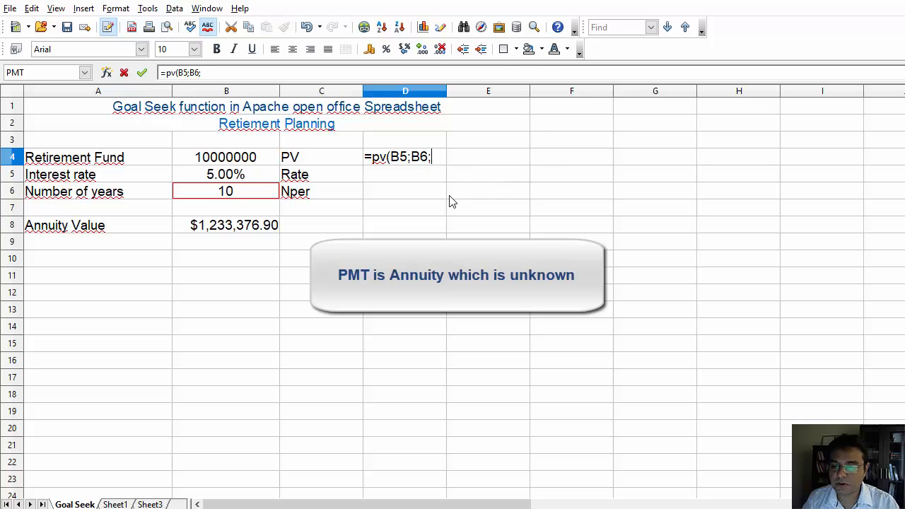
type("-")
left_click(392, 225)
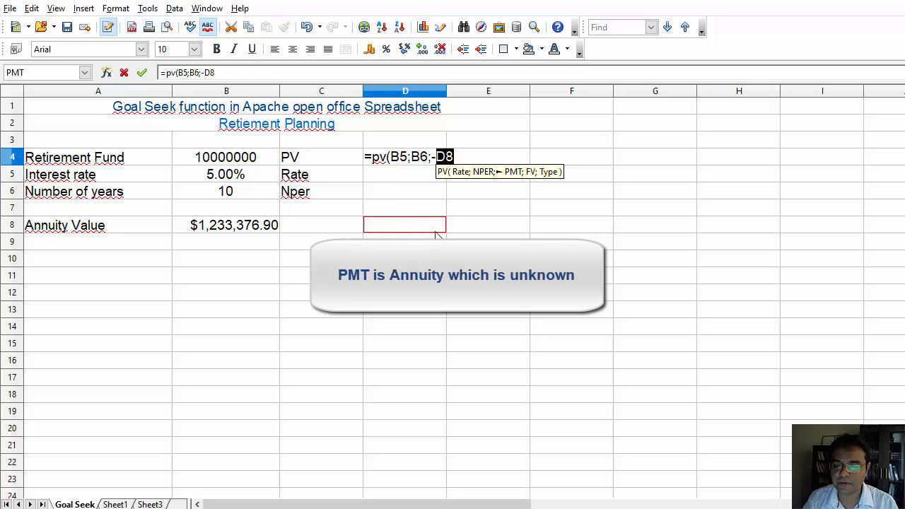
type(";")
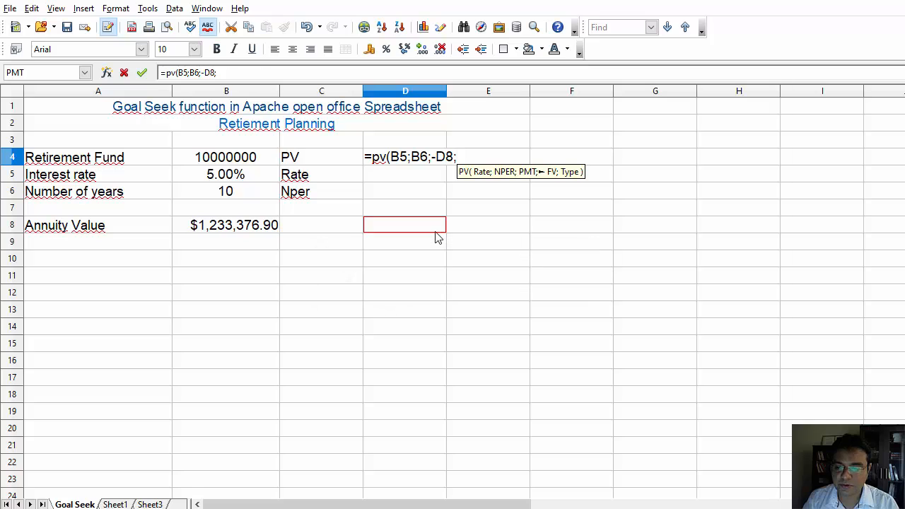
type("0")
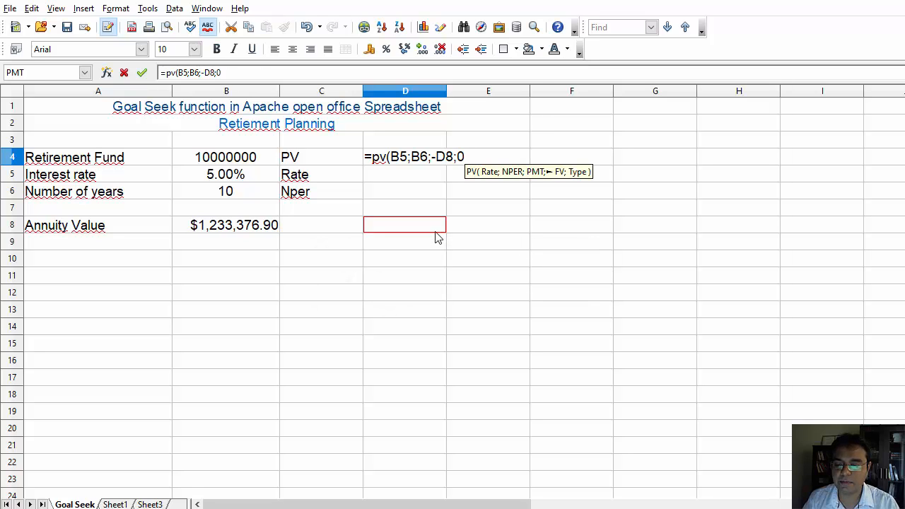
type(";1)")
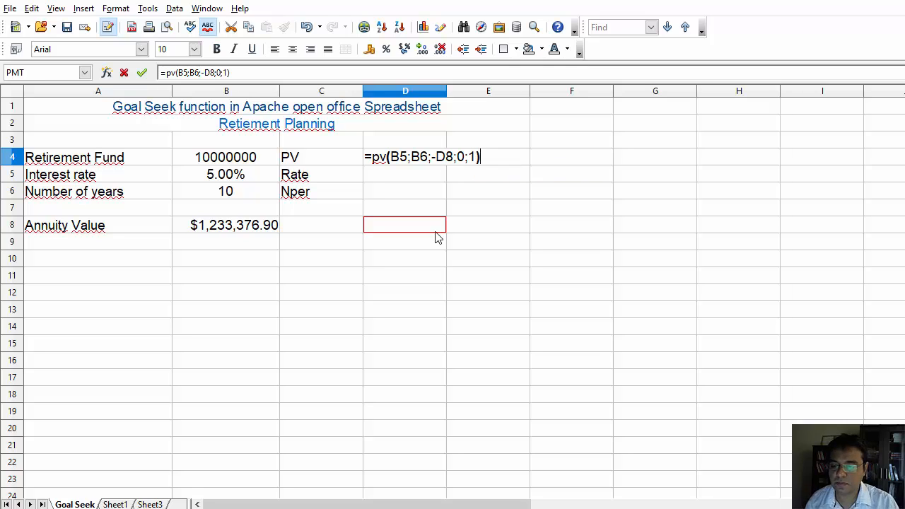
key("Return")
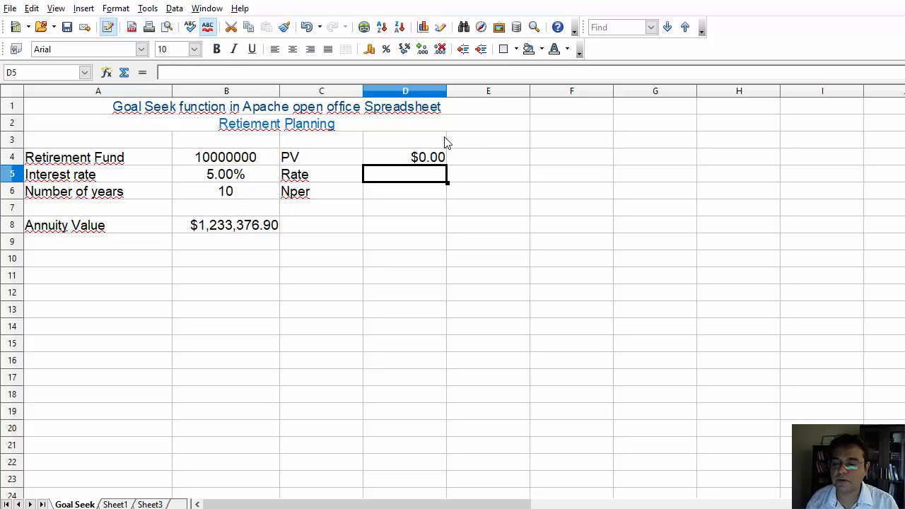
left_click(425, 162)
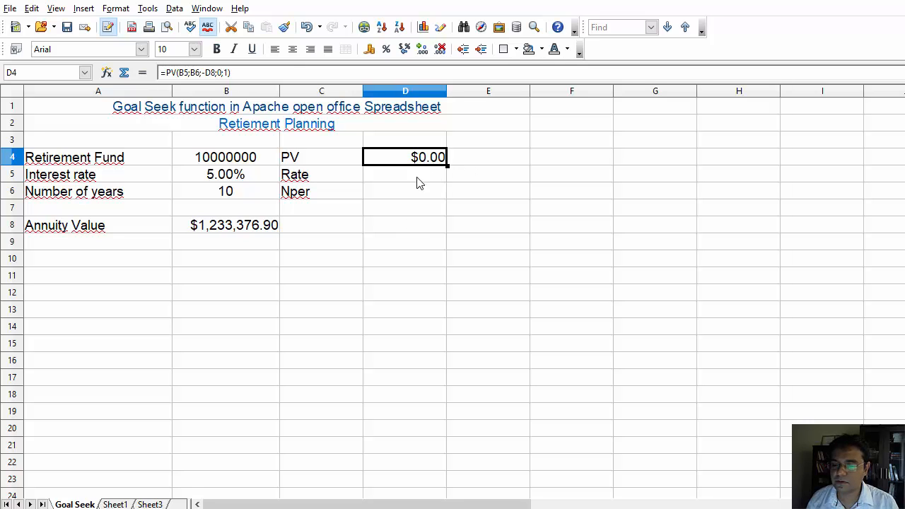
- Enter 10 as the trial annuity payment in cell D8
left_click(401, 229)
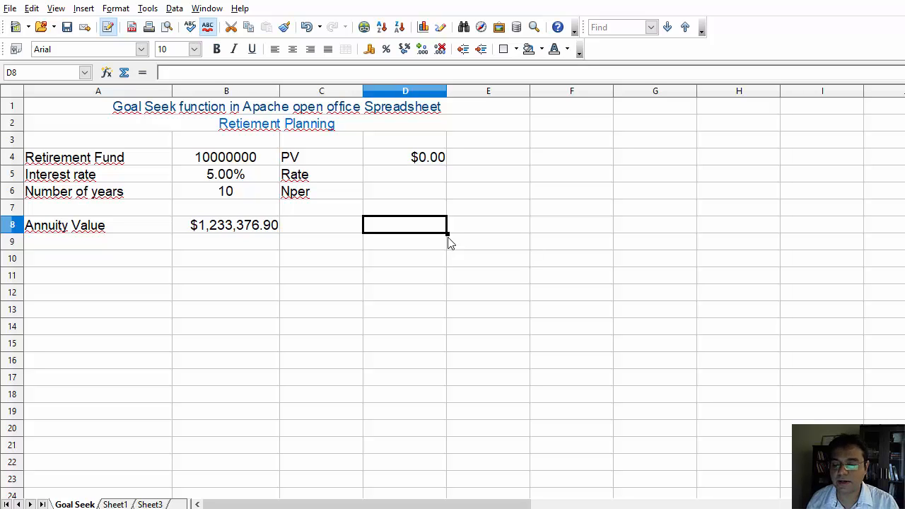
type("10")
key("Return")
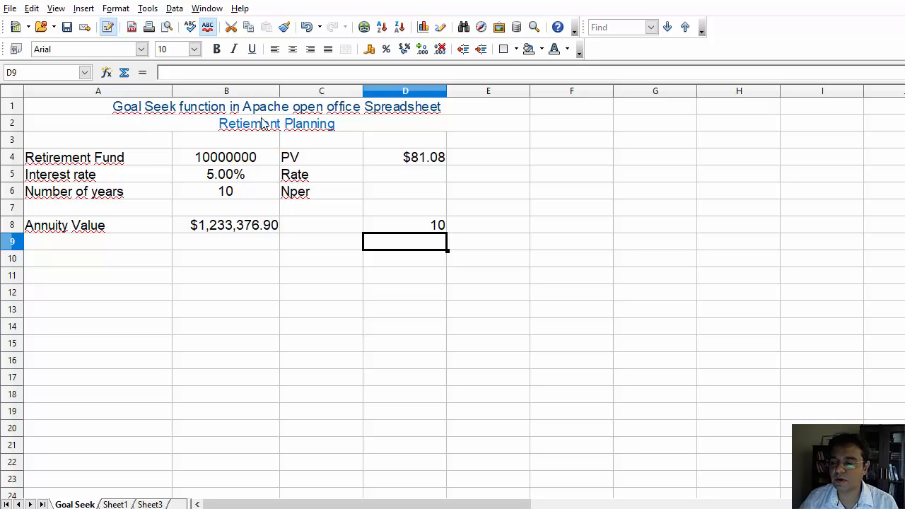
left_click(427, 227)
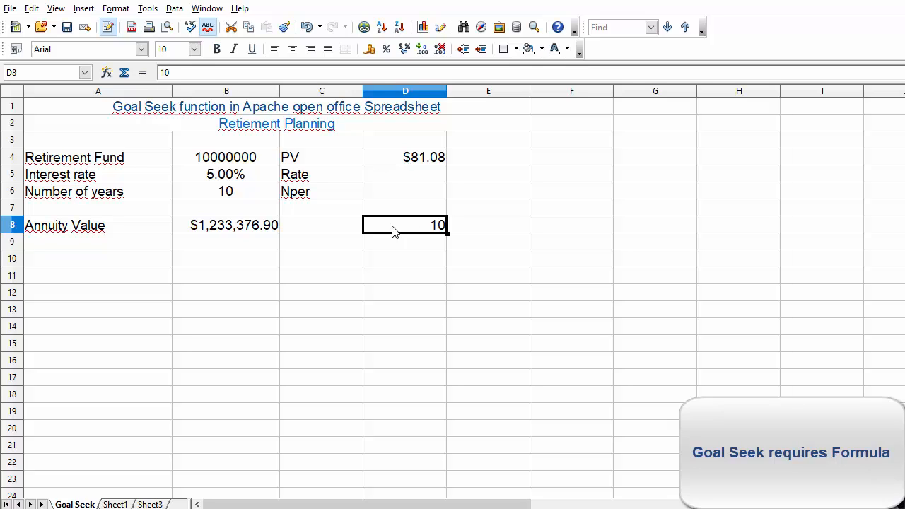
- Run Goal Seek with formula cell D4, target value 10000000 and variable cell D8, insert the result, and widen column D
left_click(146, 9)
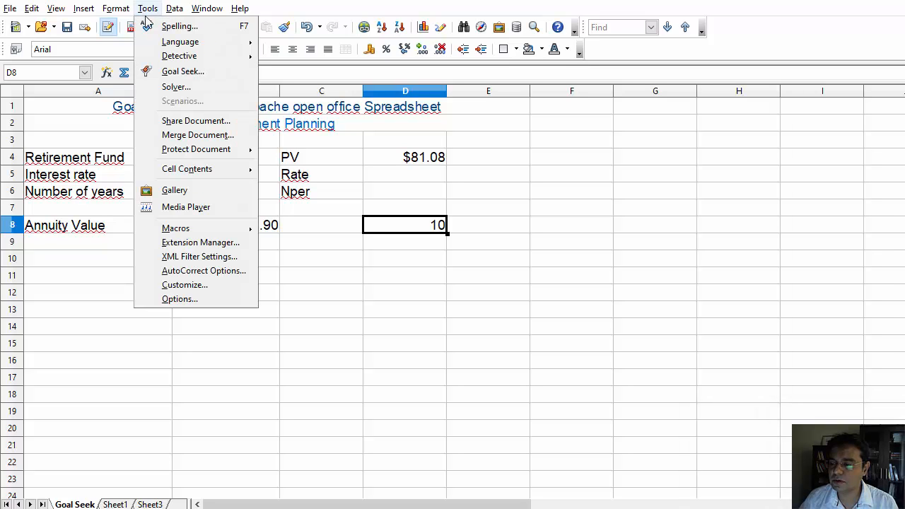
left_click(200, 71)
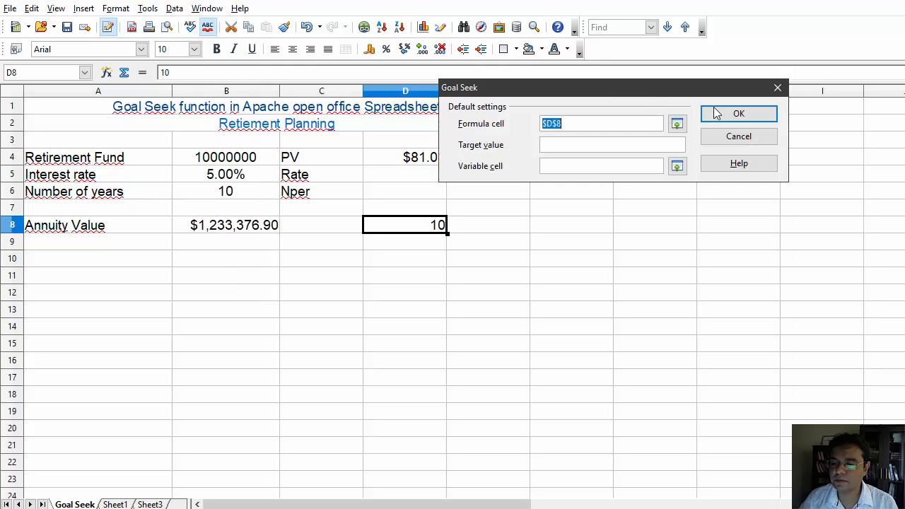
left_click_drag(585, 94, 656, 177)
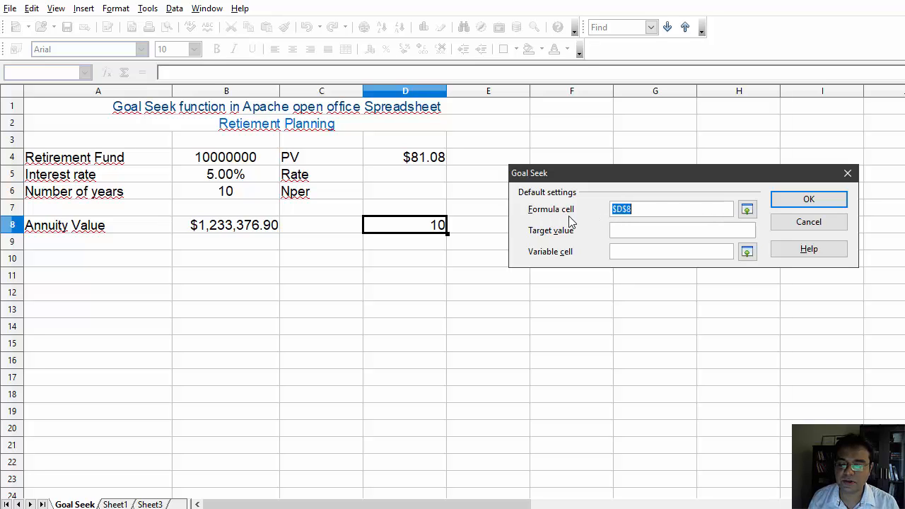
left_click(417, 163)
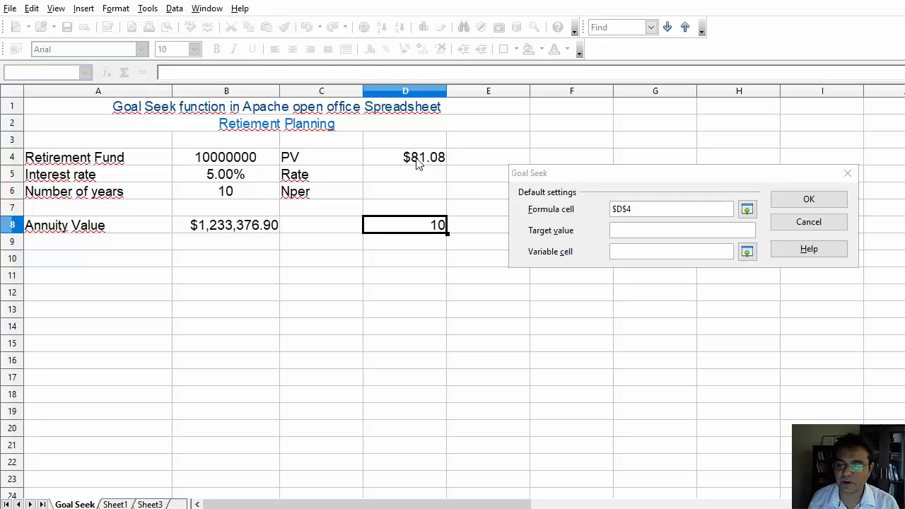
left_click(633, 231)
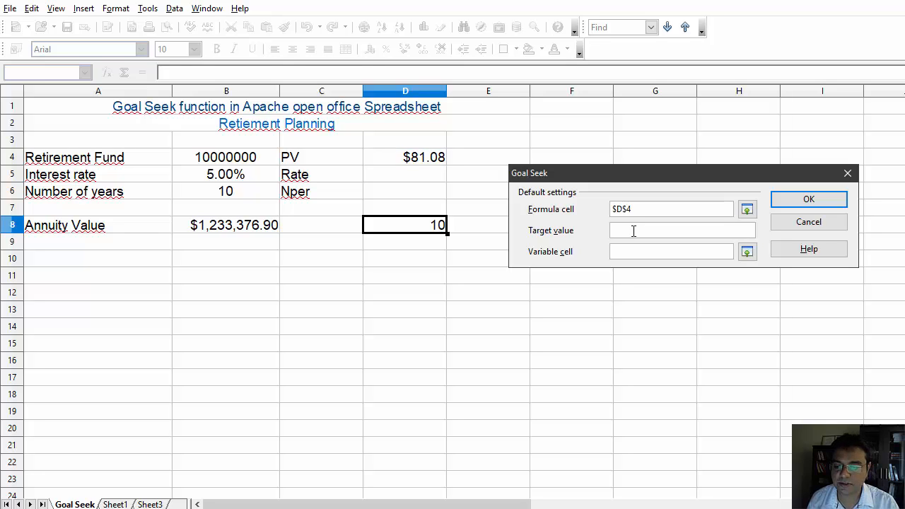
type("10000000")
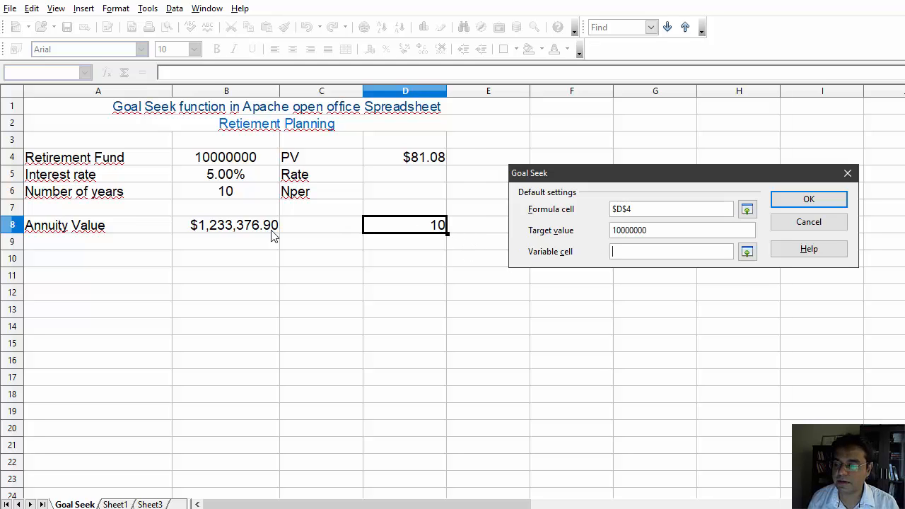
left_click(435, 226)
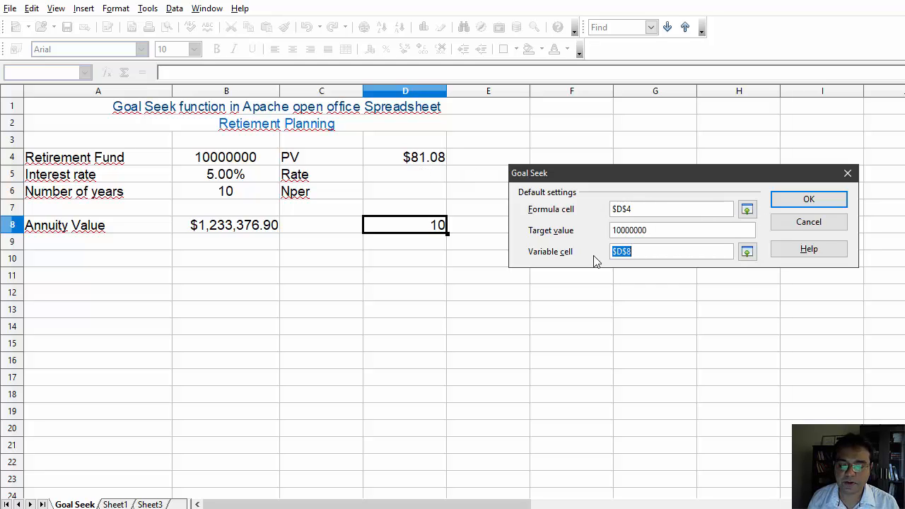
left_click(793, 205)
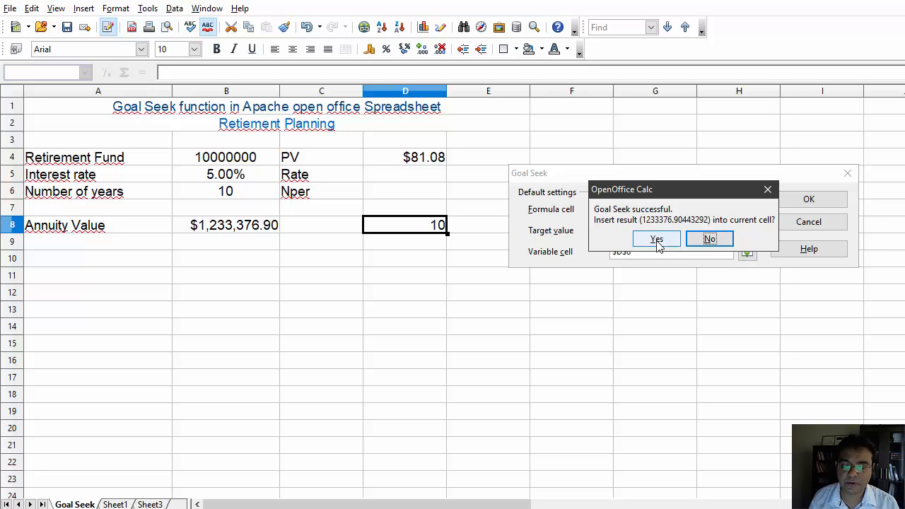
left_click(657, 240)
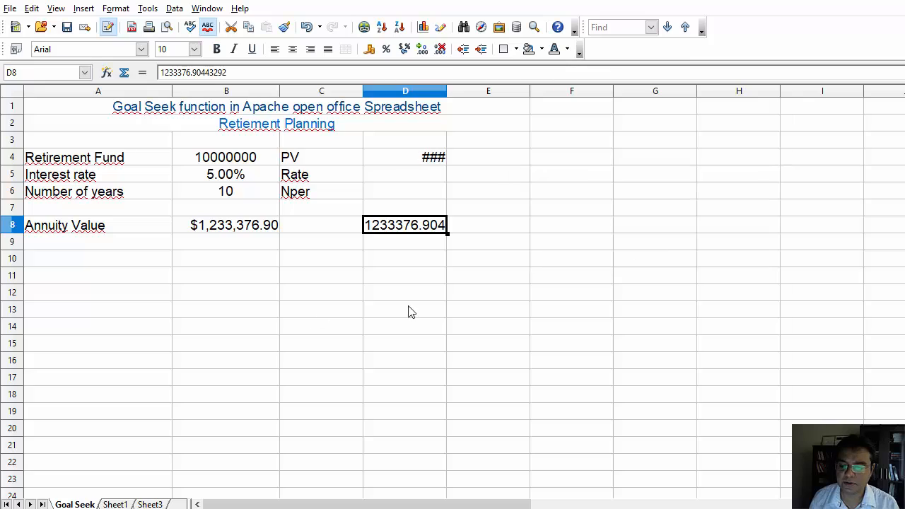
left_click_drag(450, 91, 471, 91)
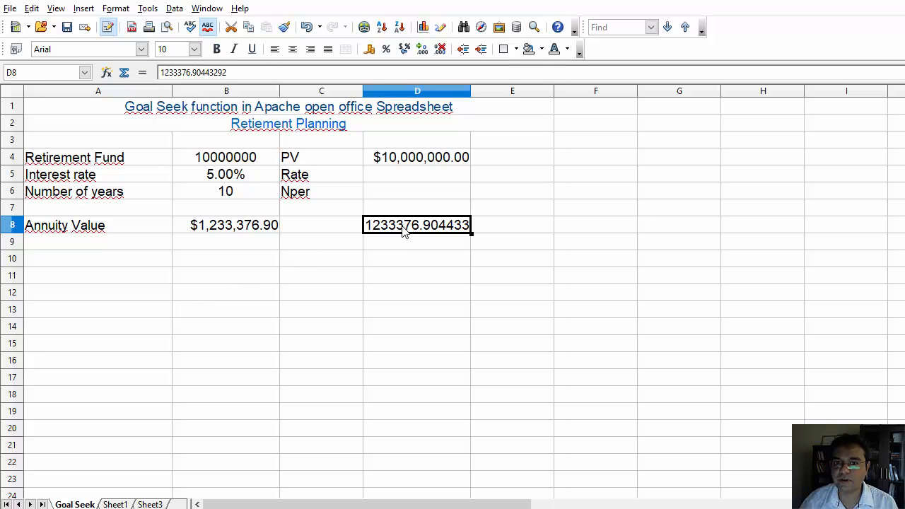
- Number the years 1 to 10 down cells A12 to A21 by extending the series from 1 and 2
left_click(163, 298)
type("1")
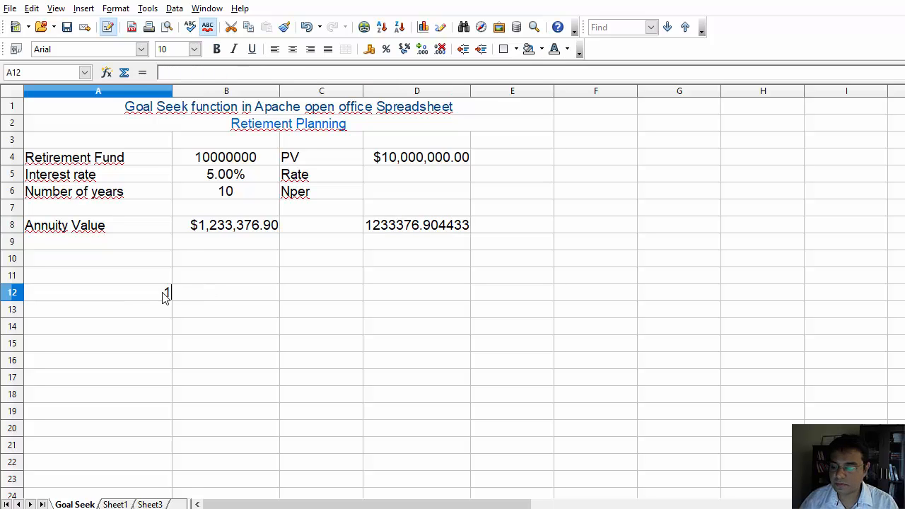
key("Return")
type("2")
key("Return")
left_click_drag(163, 298, 168, 449)
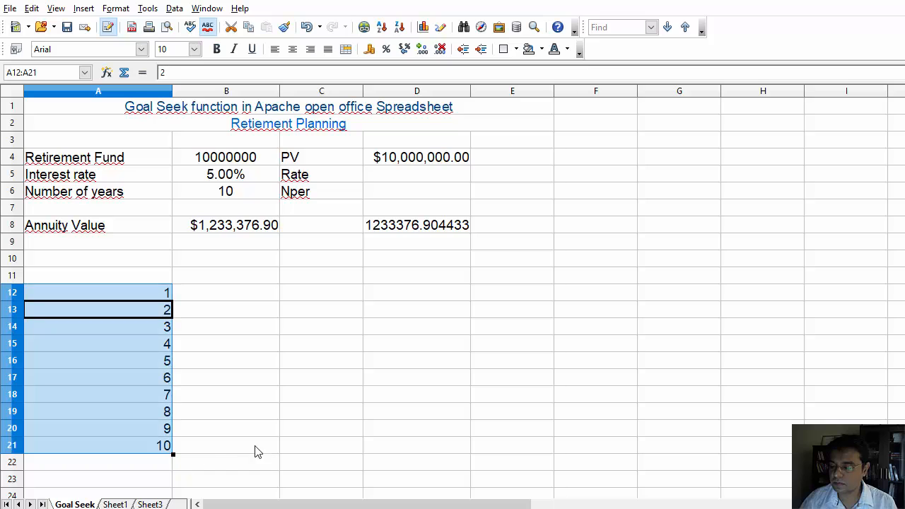
- Enter the column headings Fund in Beg in cell B11 and Annuity in cell C11
left_click(235, 279)
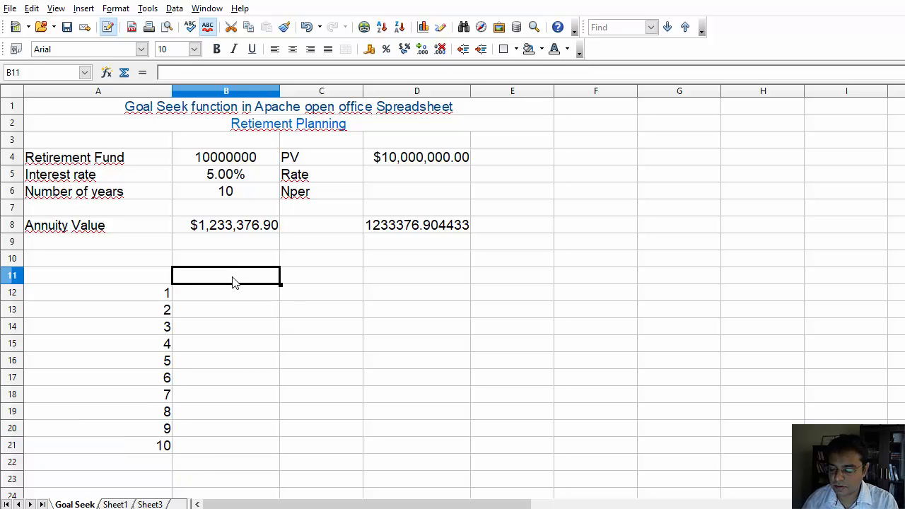
type("Fund in ")
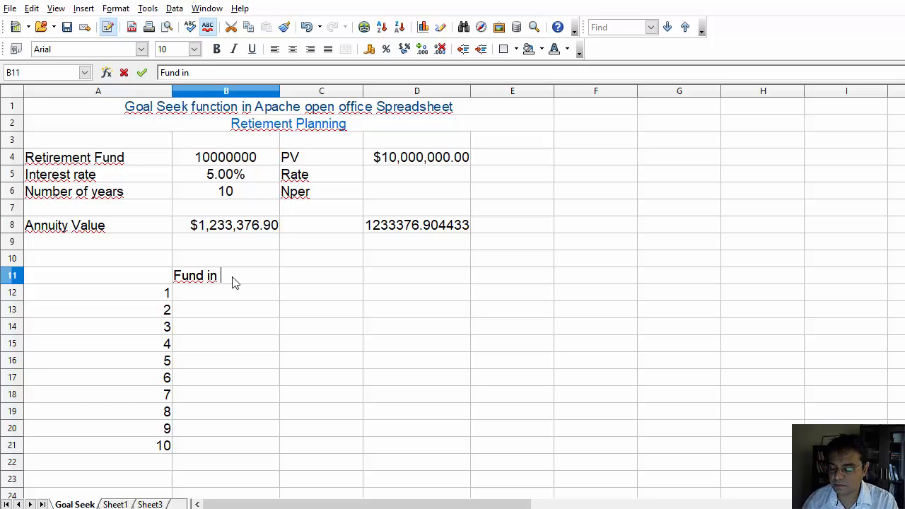
type("Beg")
key("Tab")
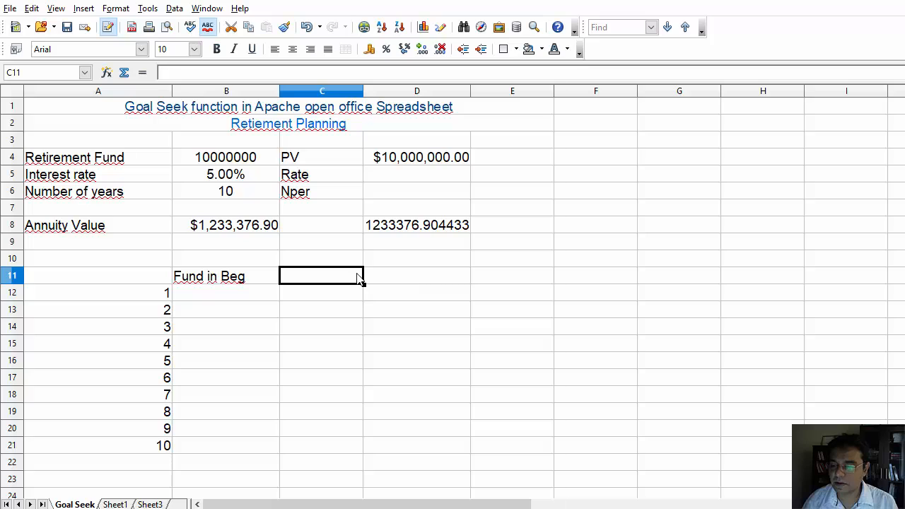
type("Annu")
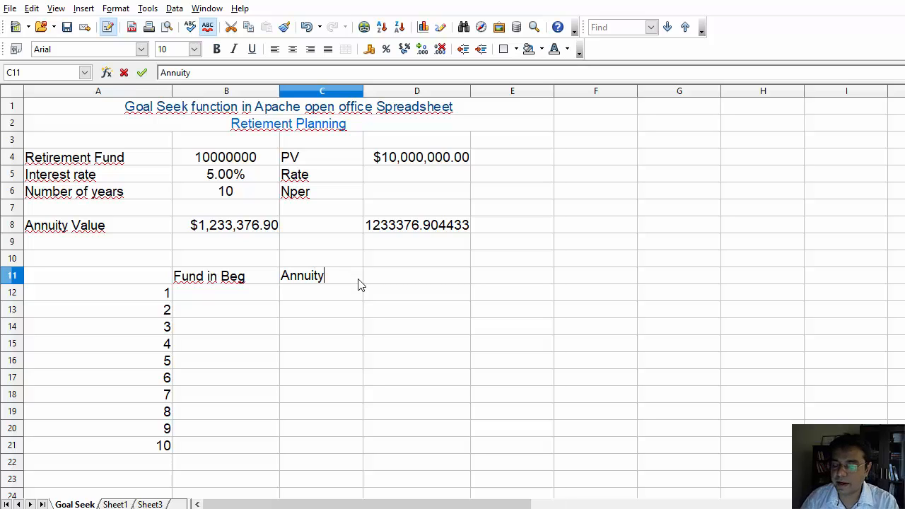
type("ity")
key("Tab")
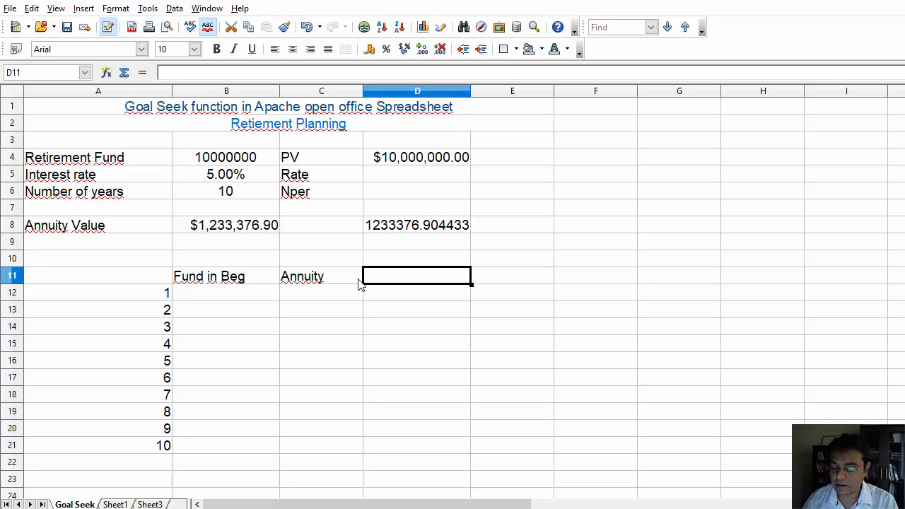
- Enter the column heading Fund left after Annuity in cell D11
type("Fu")
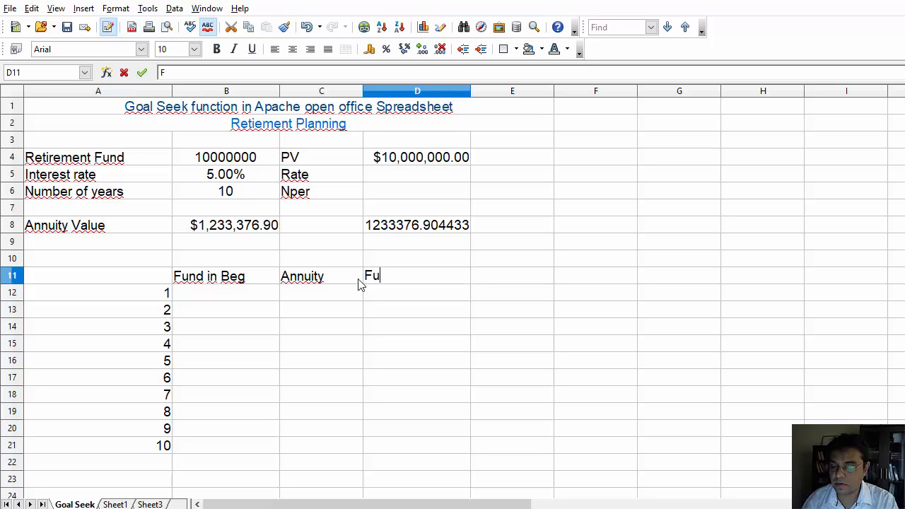
type("nd")
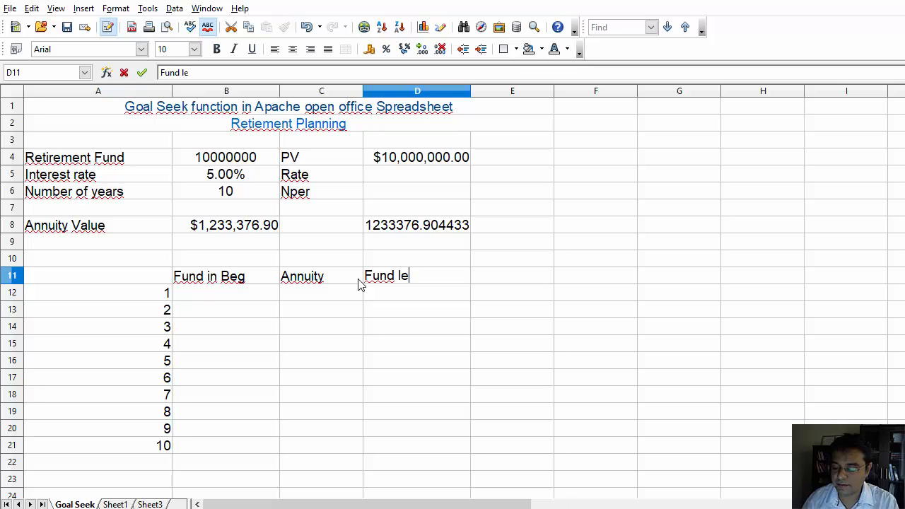
type(" left ")
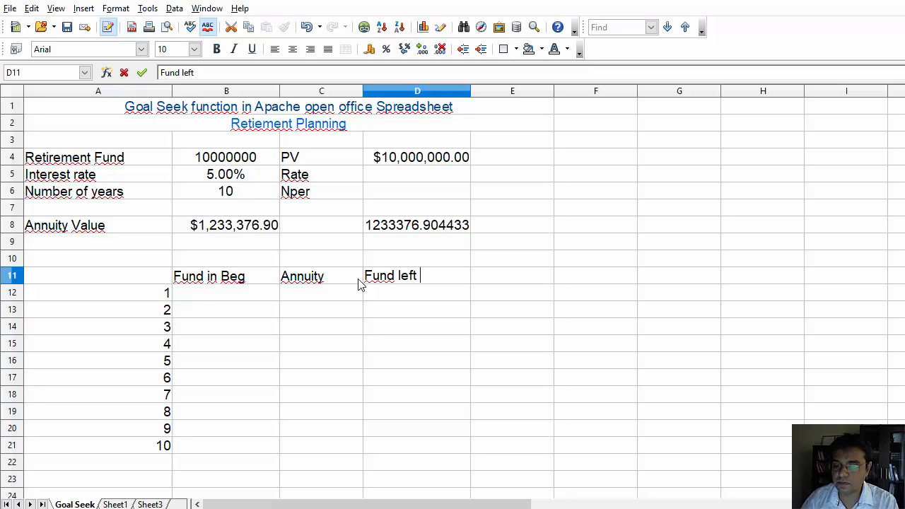
type("after Annuity")
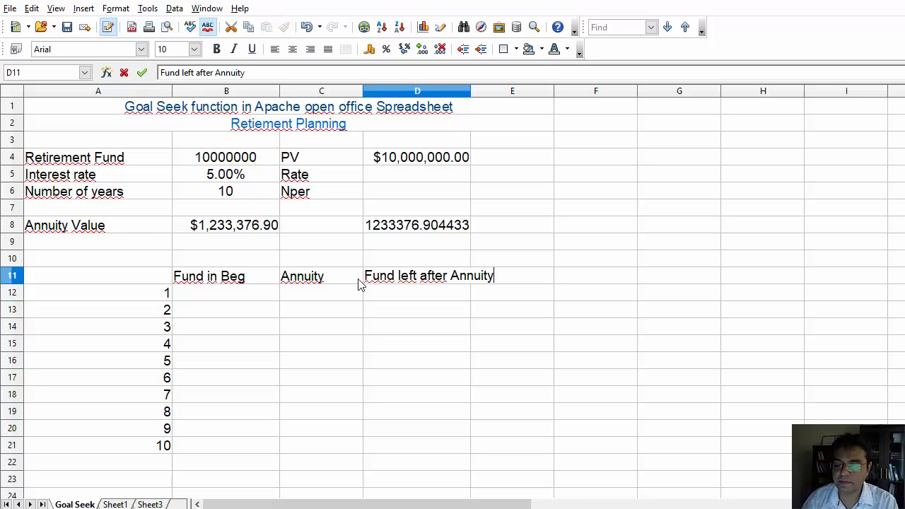
key("Tab")
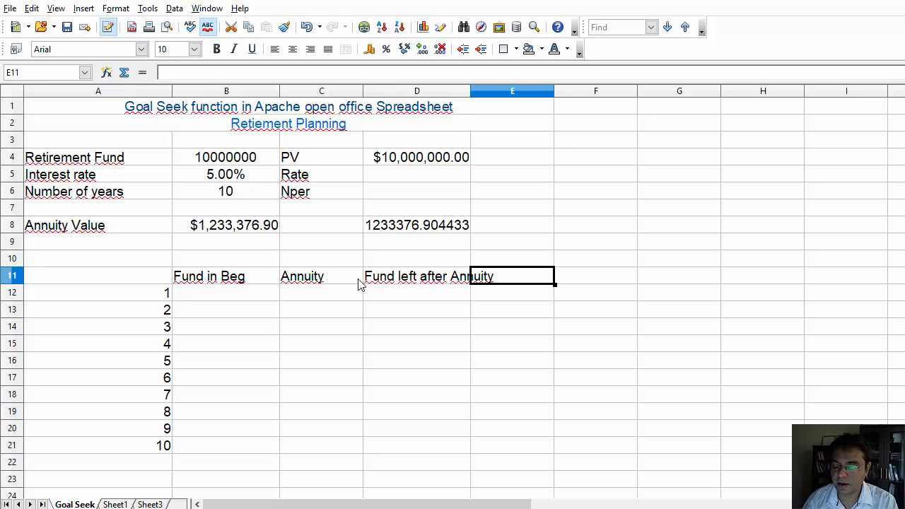
- Enter the column heading Fund at End in cell E11 and widen columns D and E
type("Fund ar")
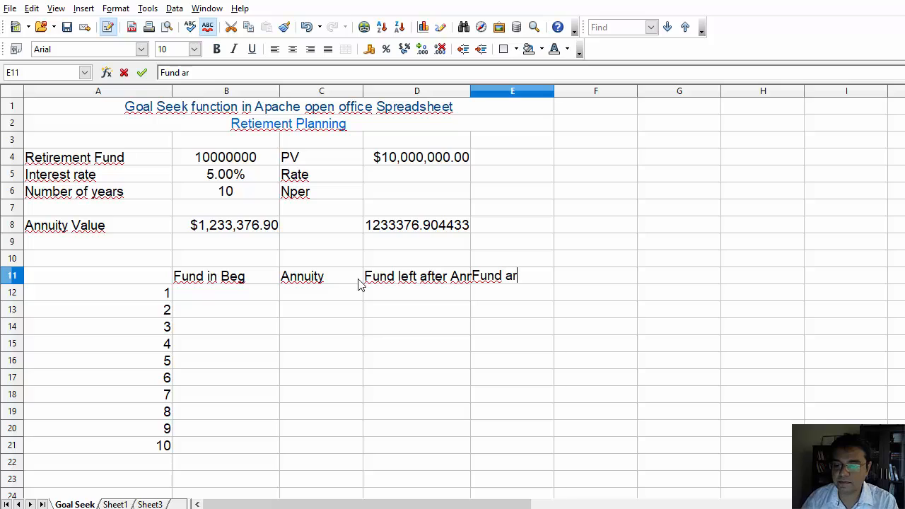
key("BackSpace")
type("t ENd")
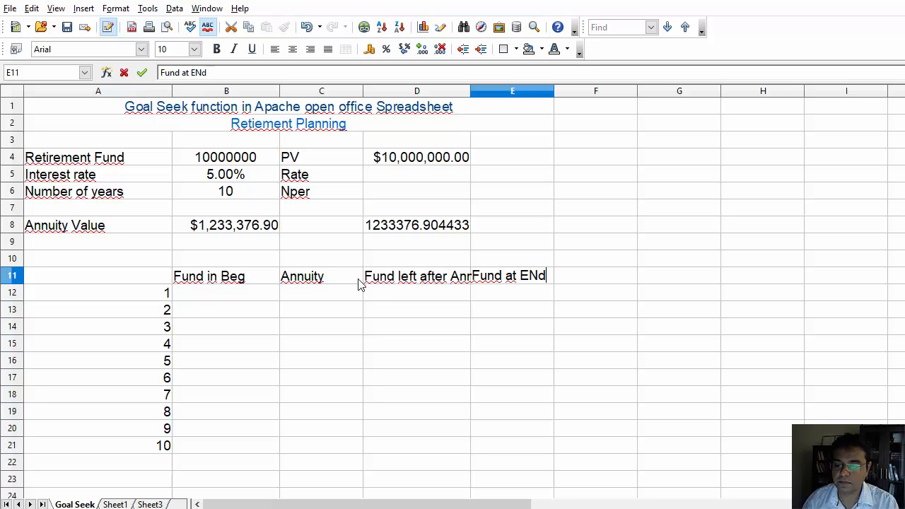
key("BackSpace")
key("BackSpace")
type("nd")
key("Return")
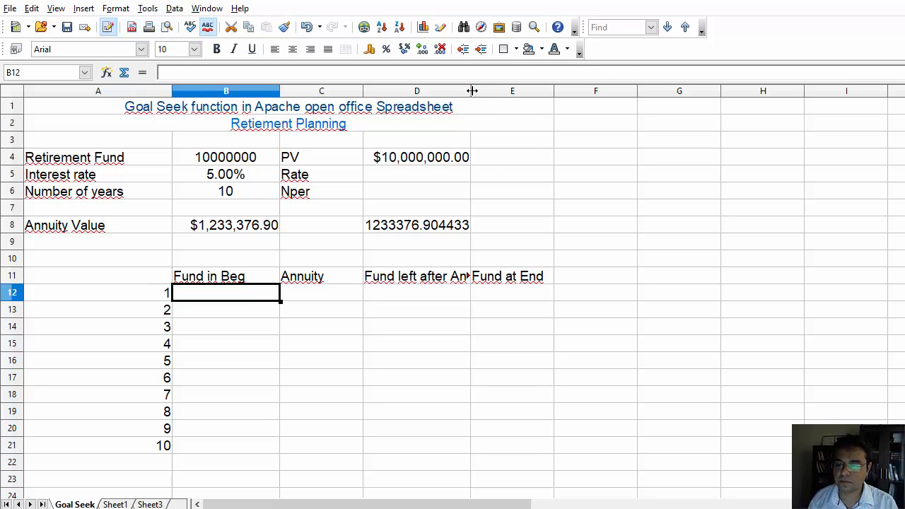
left_click_drag(472, 91, 502, 91)
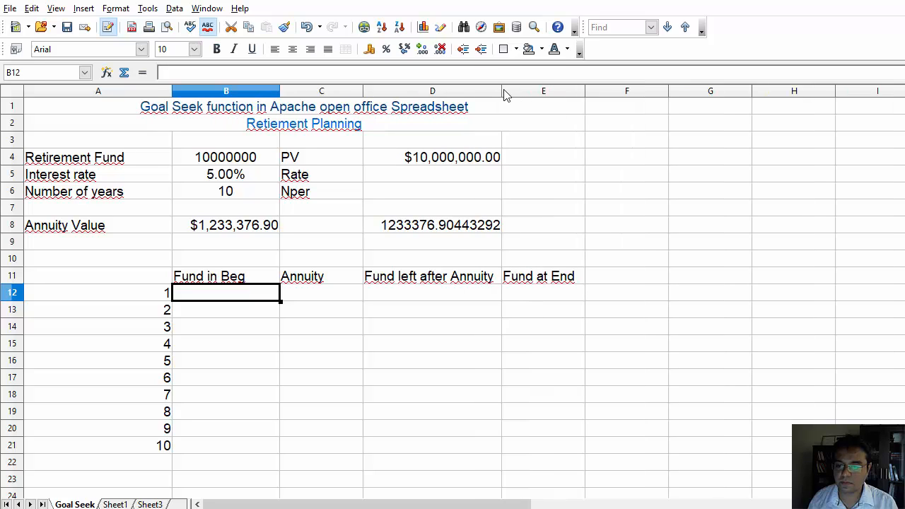
left_click_drag(585, 91, 599, 92)
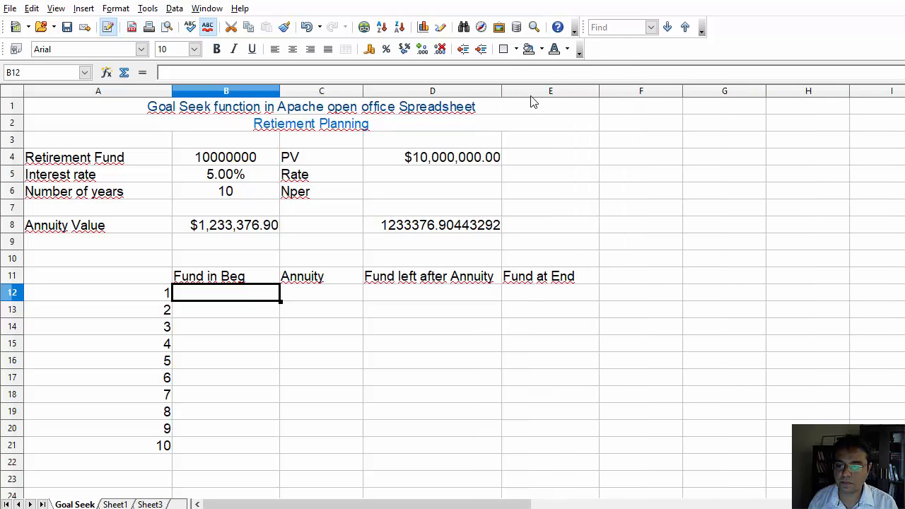
- Enter the heading Year in cell A11 above the year numbers
left_click(164, 280)
type("Year")
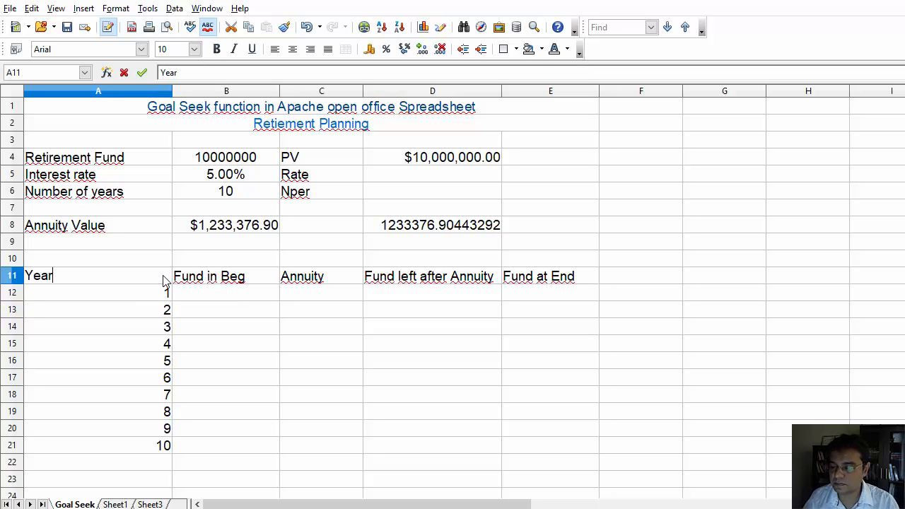
key("Return")
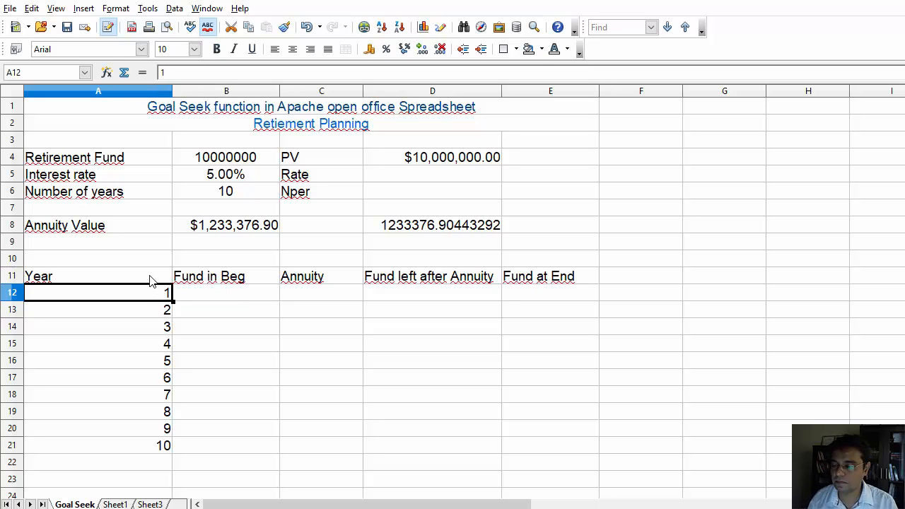
- Center the headings in A11:E11 and the schedule cells below them in A12:E21
left_click_drag(150, 281, 532, 281)
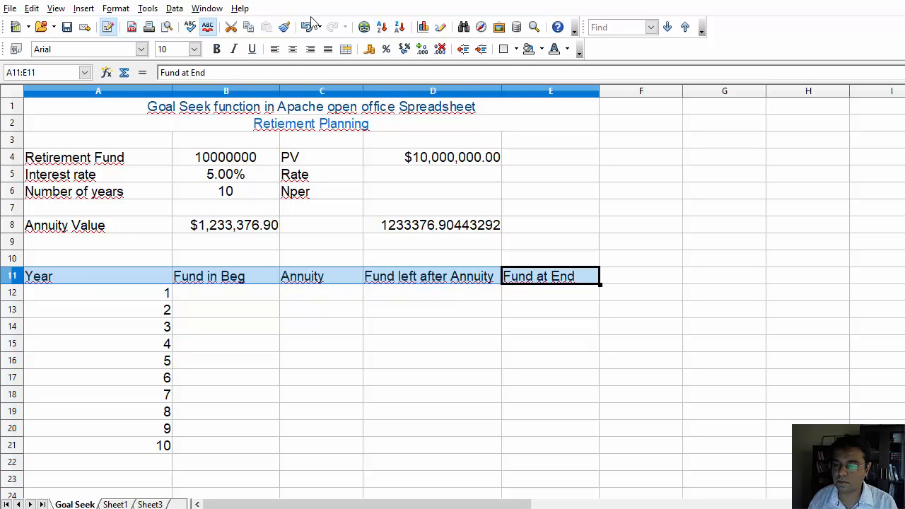
left_click(292, 49)
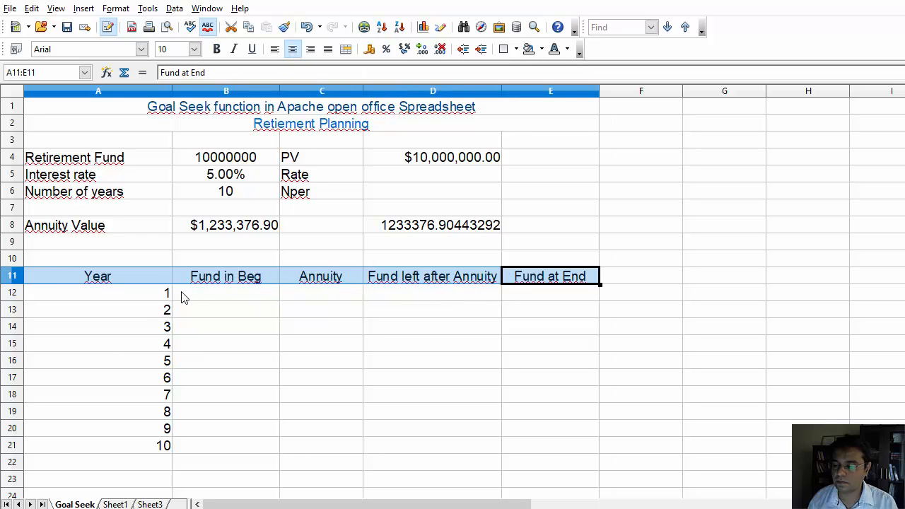
left_click_drag(182, 294, 550, 446)
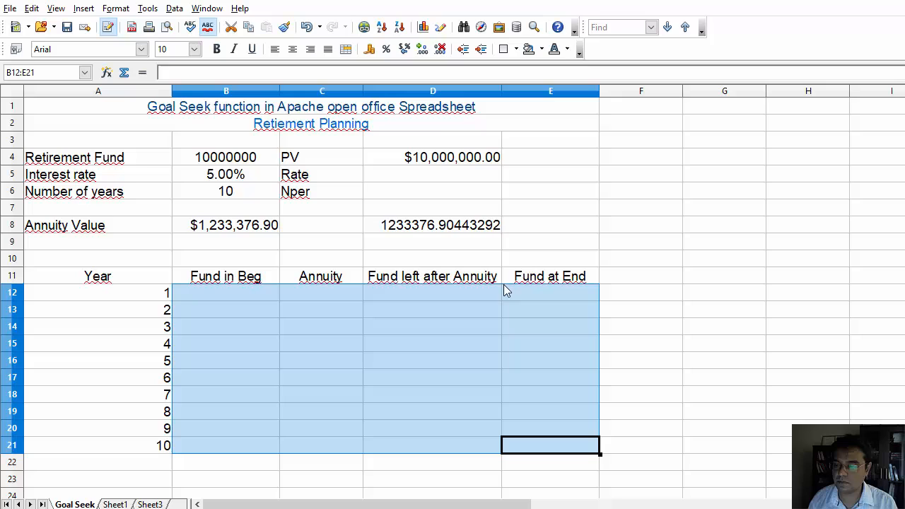
left_click(292, 49)
left_click_drag(131, 292, 145, 448)
left_click(292, 49)
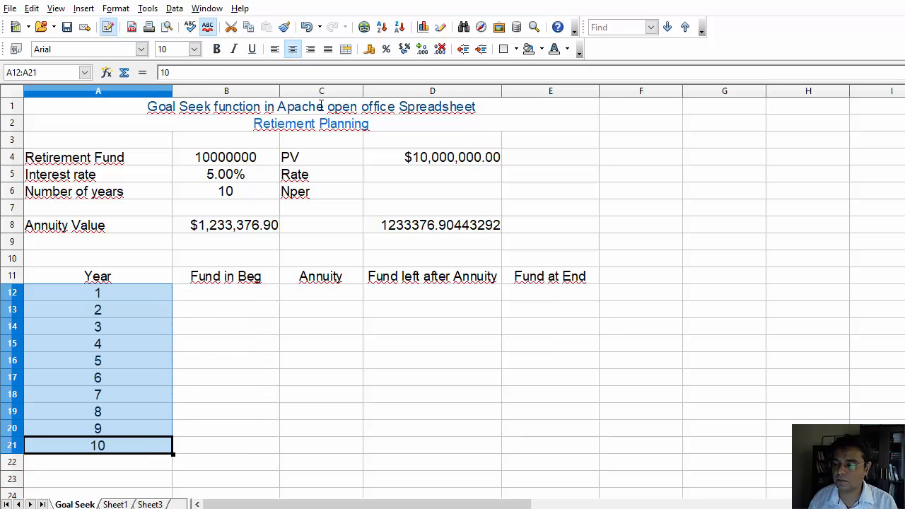
- Link the year 1 Fund in Beg cell B12 to the retirement fund with the formula =B4
left_click(222, 299)
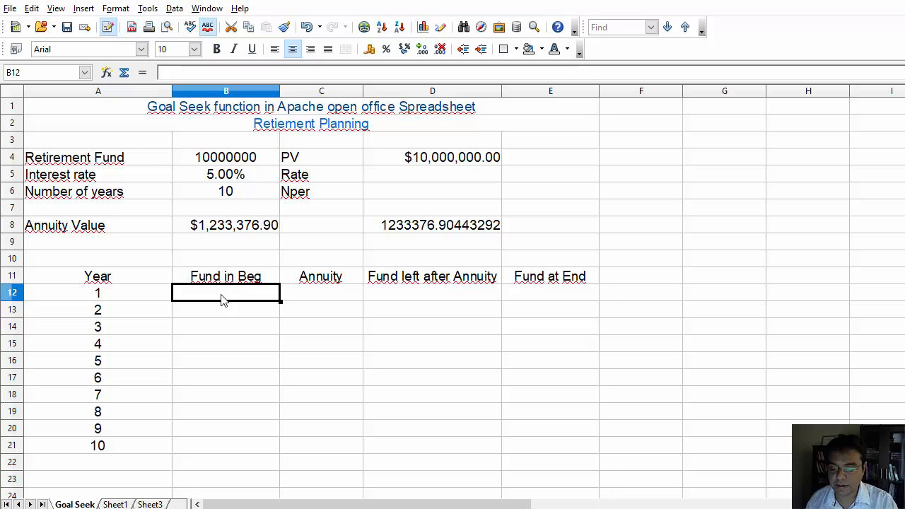
type("=")
left_click(236, 162)
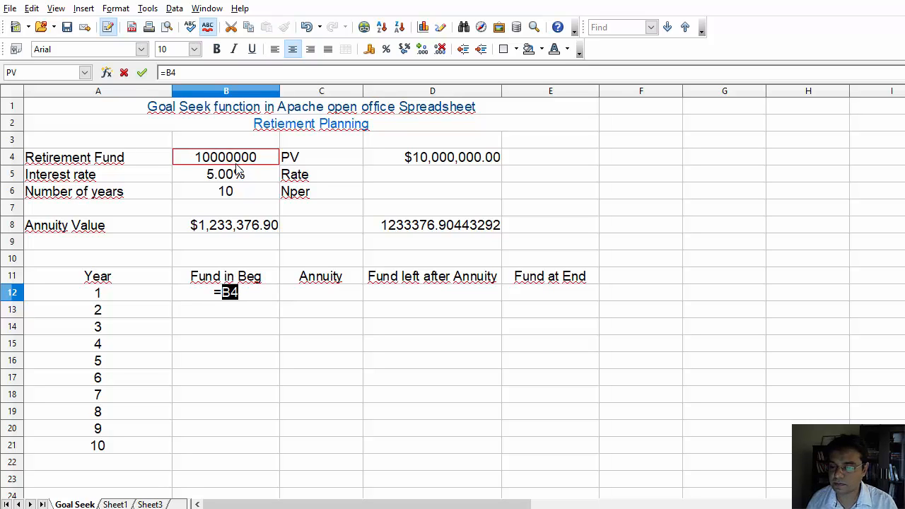
key("Return")
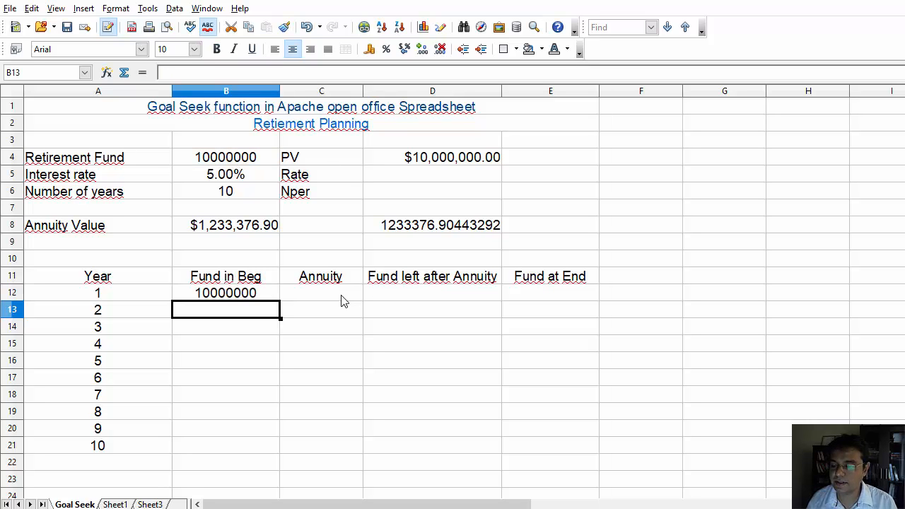
- Enter the formula =B12 - C12 in D12 to calculate the fund left after the year 1 annuity
left_click(342, 295)
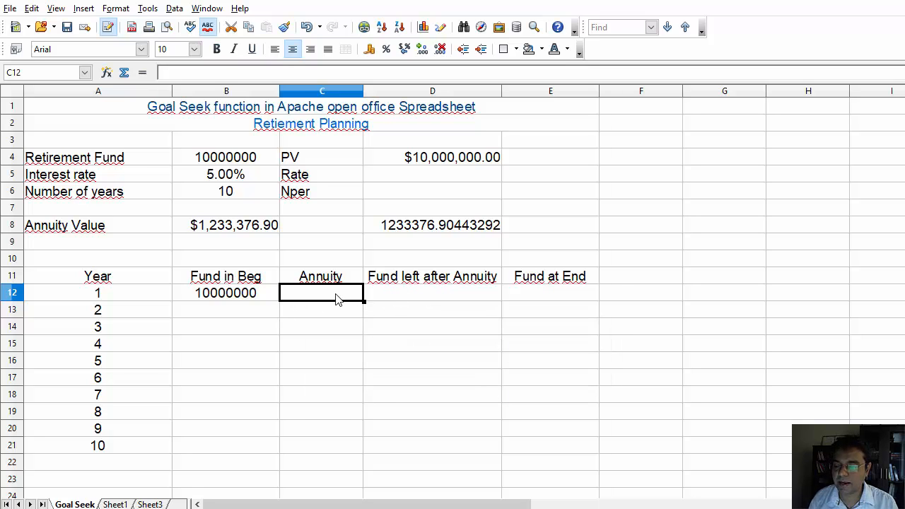
left_click(407, 298)
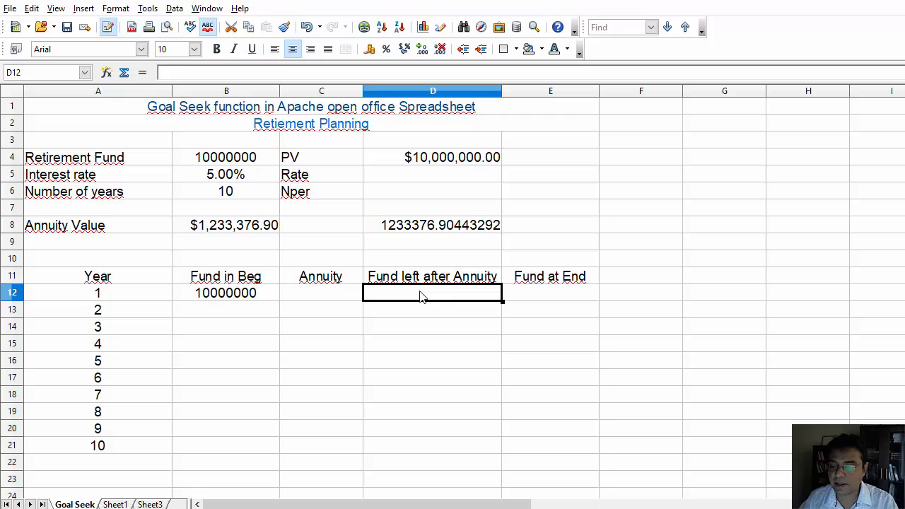
type("=")
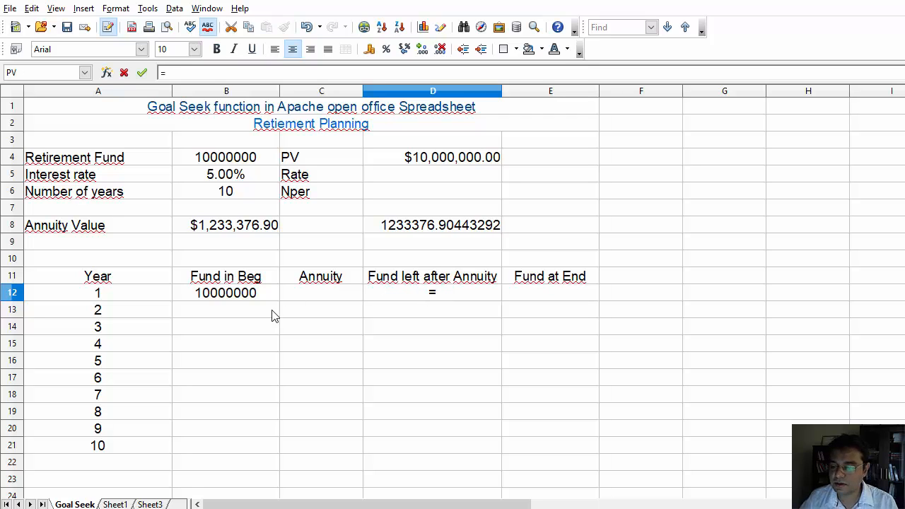
left_click(257, 299)
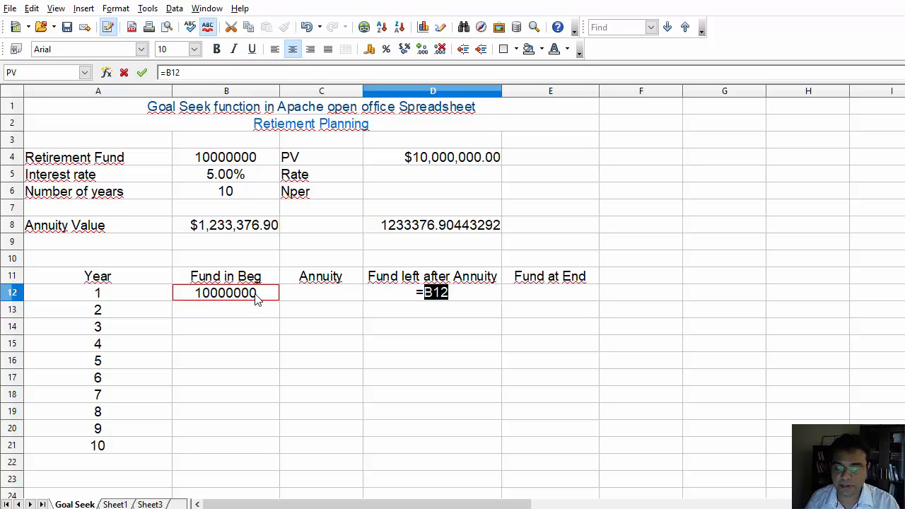
type("-")
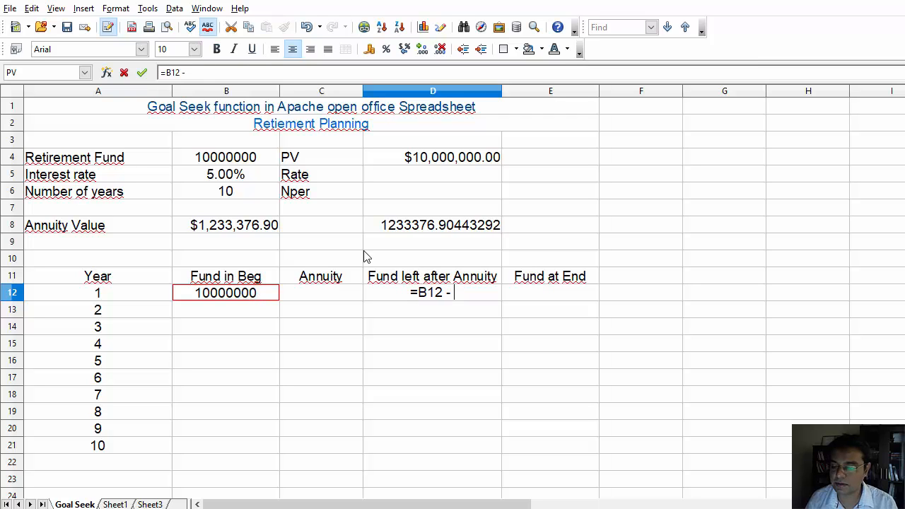
left_click(326, 295)
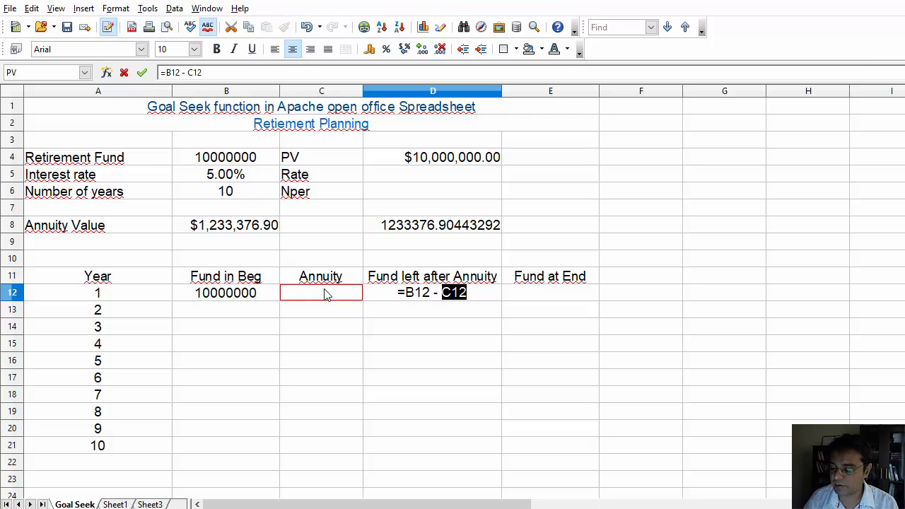
key("Tab")
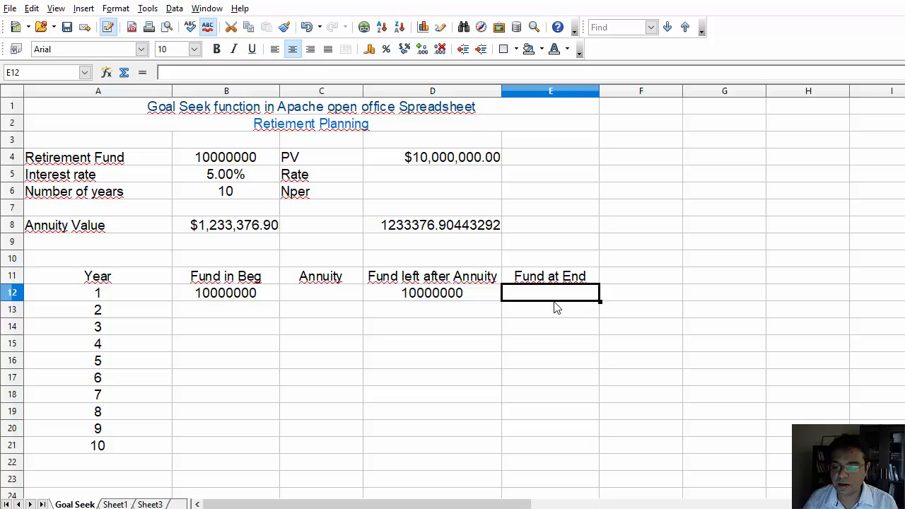
- Enter =D12*(1+$B$5) in E12 to calculate the year-end fund, keeping the interest rate reference absolute
type("=")
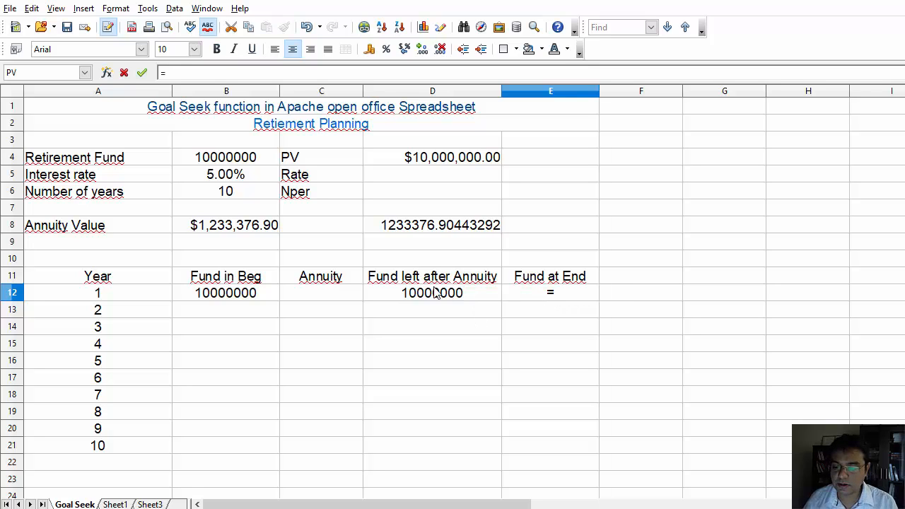
left_click(434, 296)
type("*(")
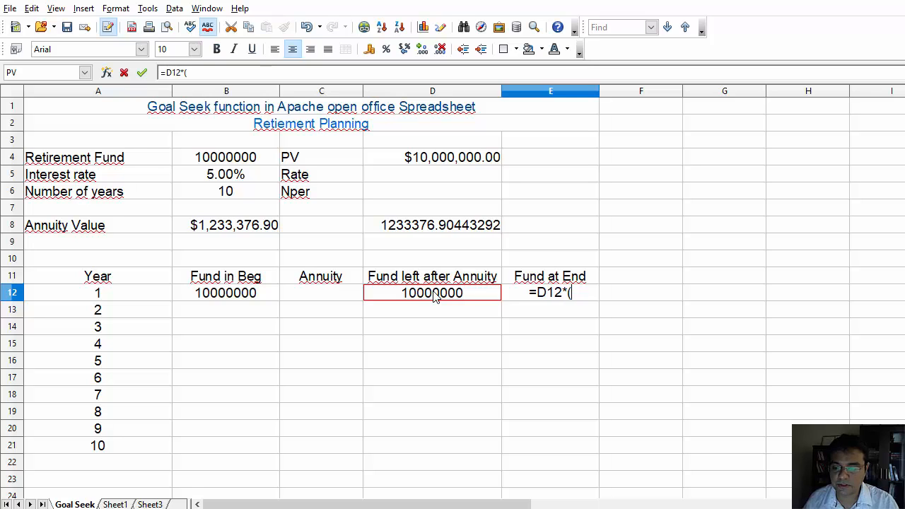
type("1+")
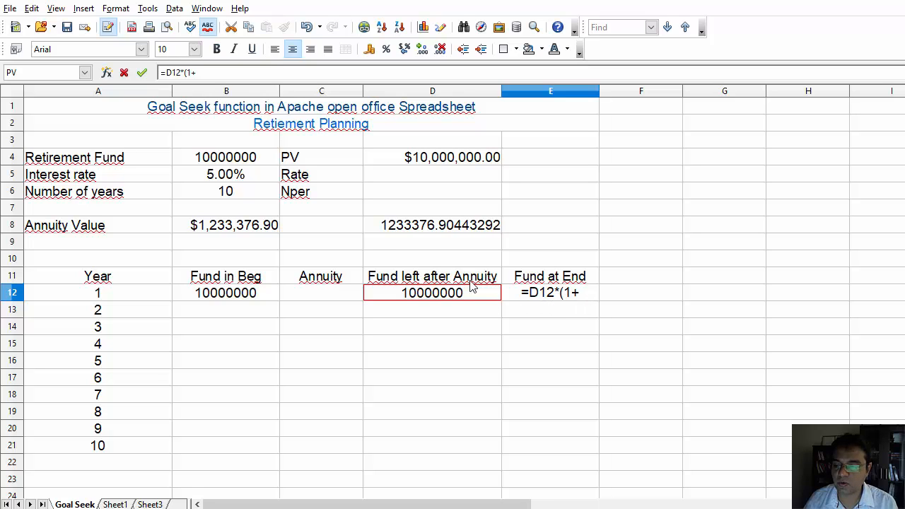
left_click(246, 178)
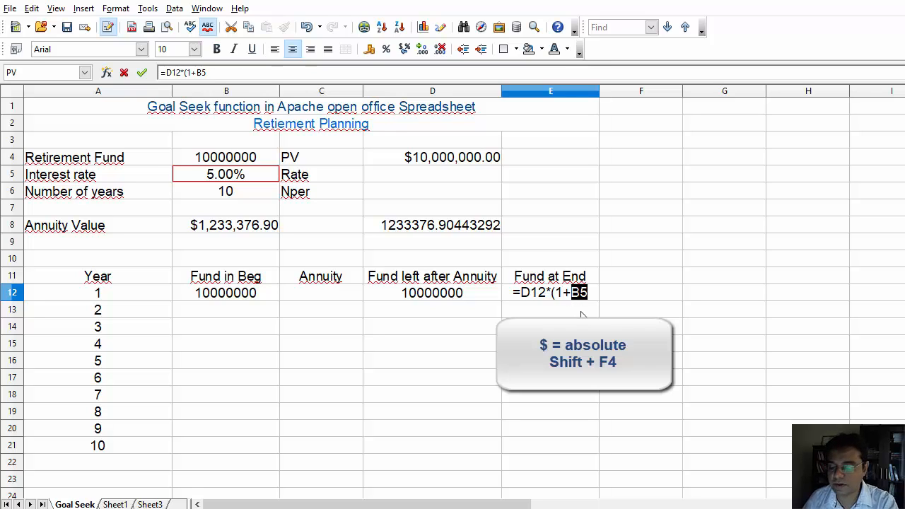
key("shift+F4")
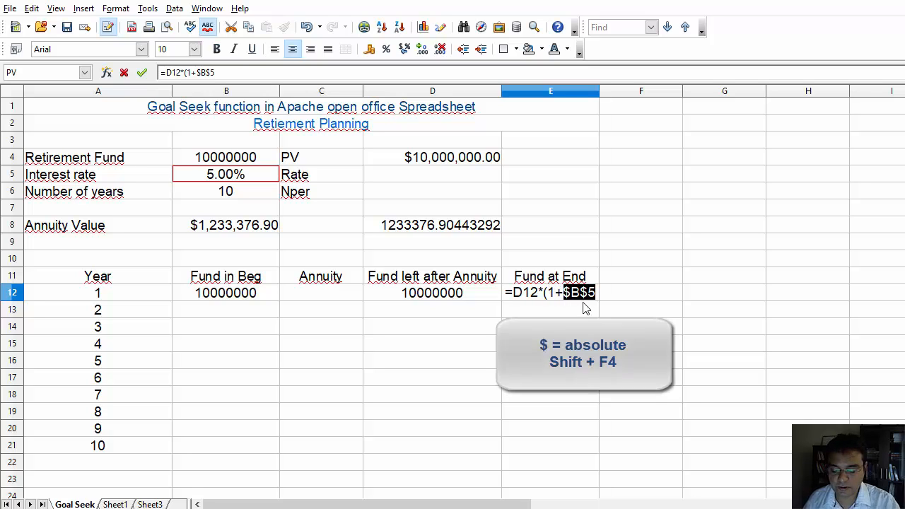
type(")")
key("Return")
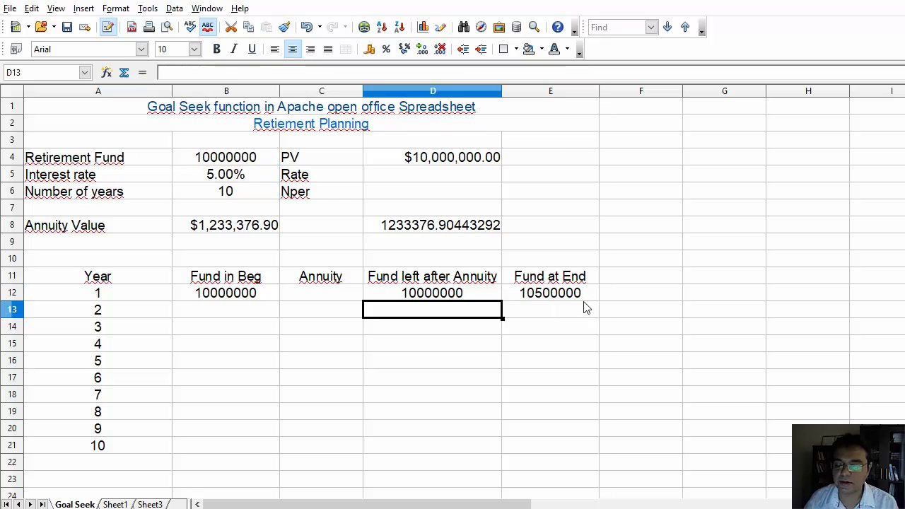
- Enter =E12 in B13 as the year 2 beginning fund and fill the formula down to B21
left_click(573, 297)
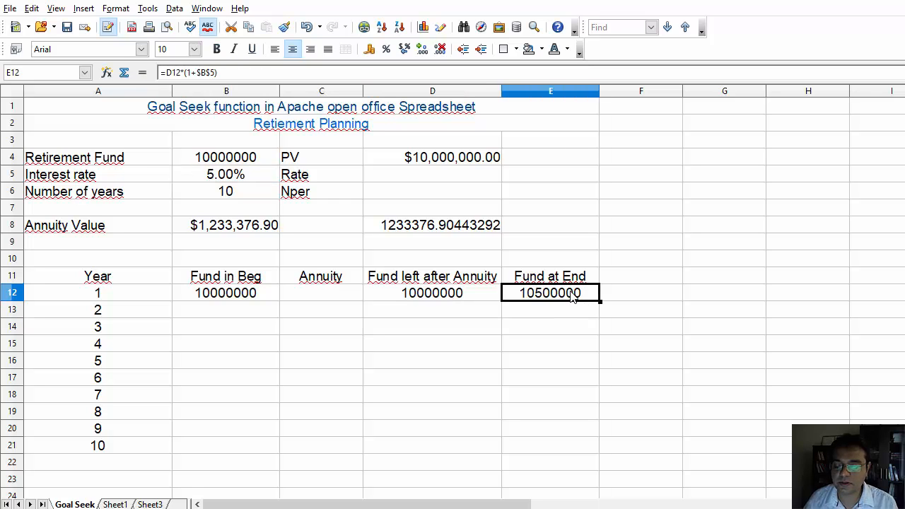
left_click(239, 311)
type("=")
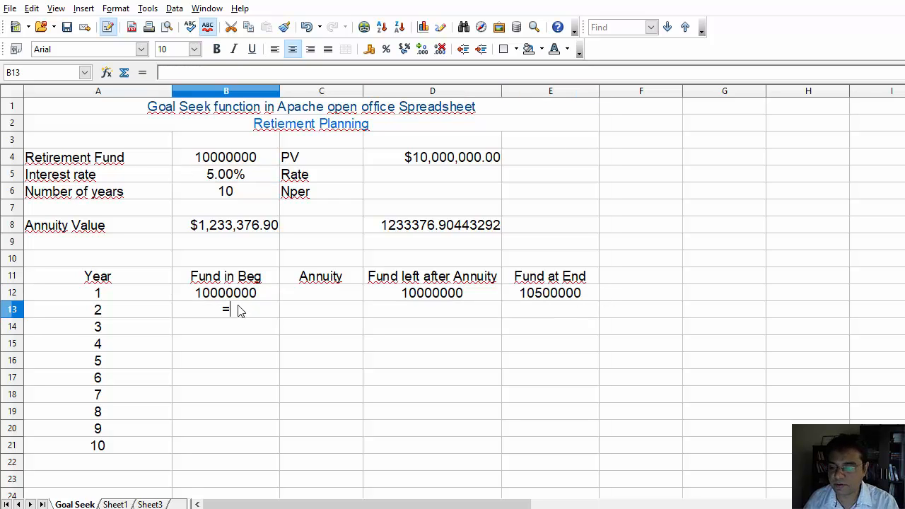
left_click(584, 292)
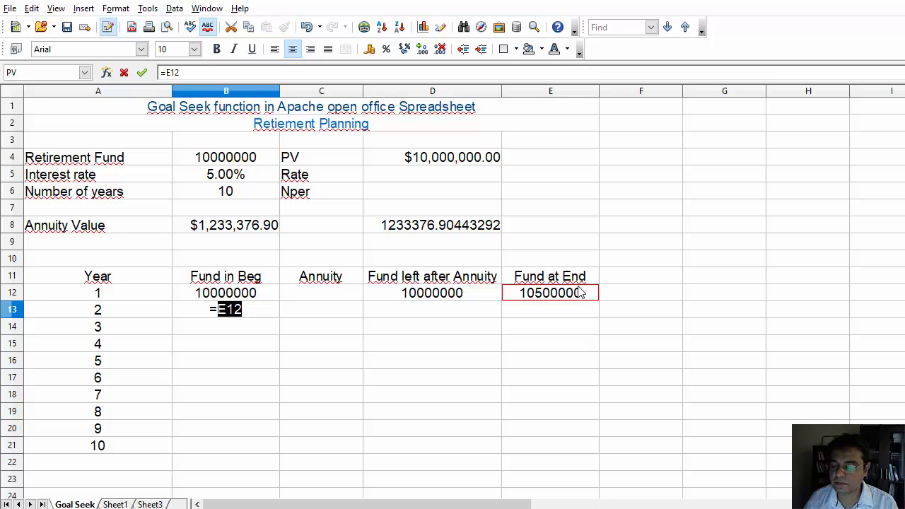
key("Return")
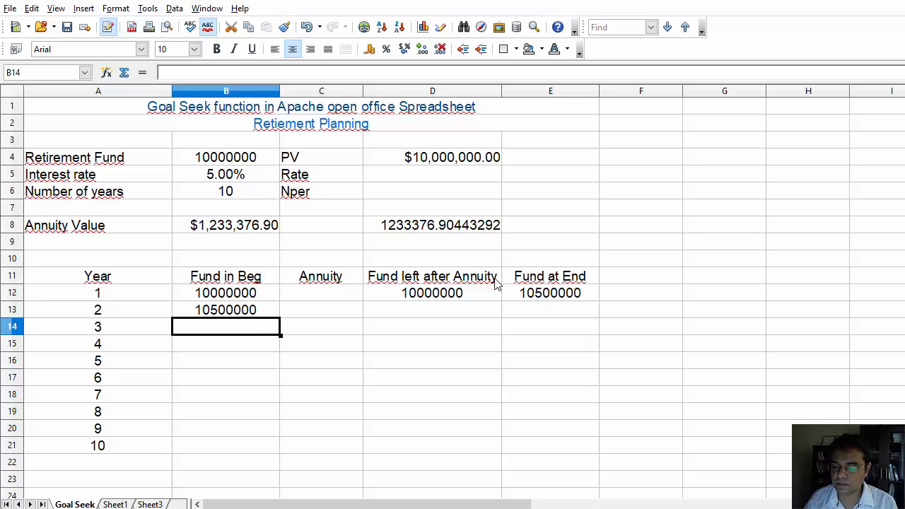
left_click(253, 311)
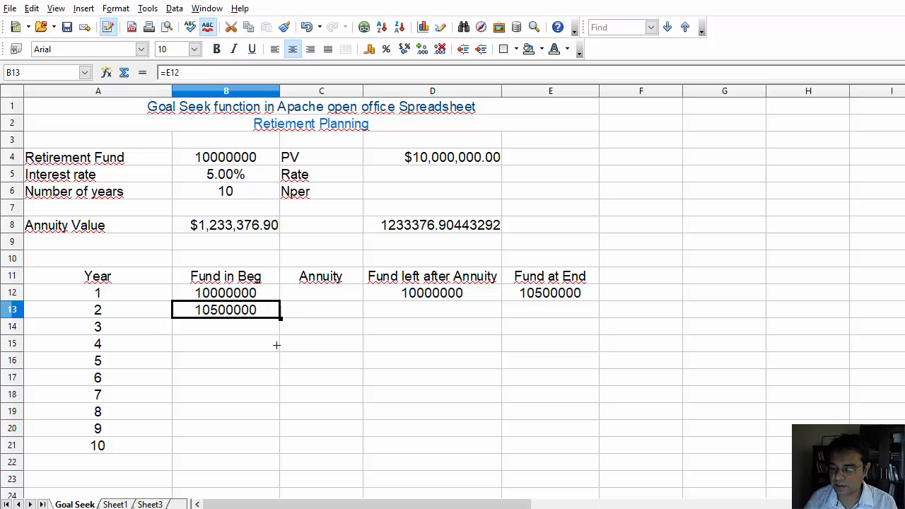
left_click_drag(280, 319, 252, 444)
- Fill the Fund left after Annuity formula from D12 to D21 and the Fund at End formula from E12 to E21
left_click(339, 297)
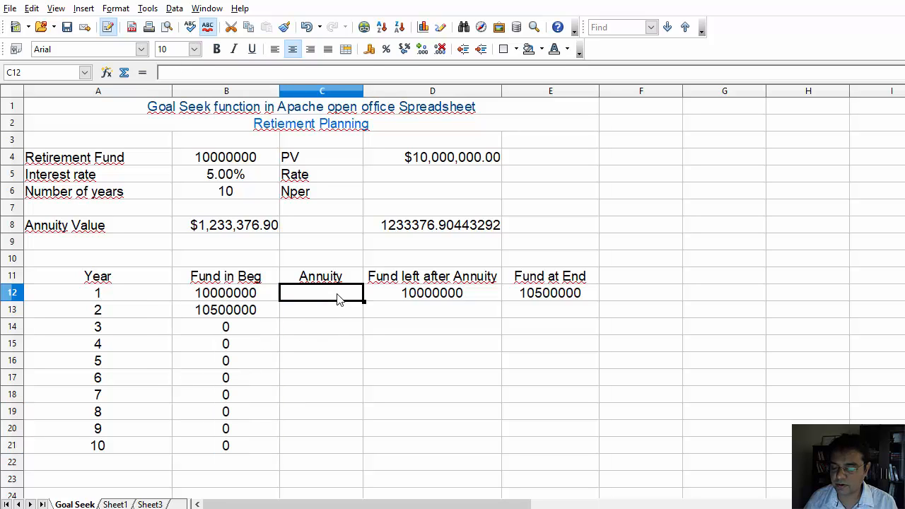
left_click(405, 301)
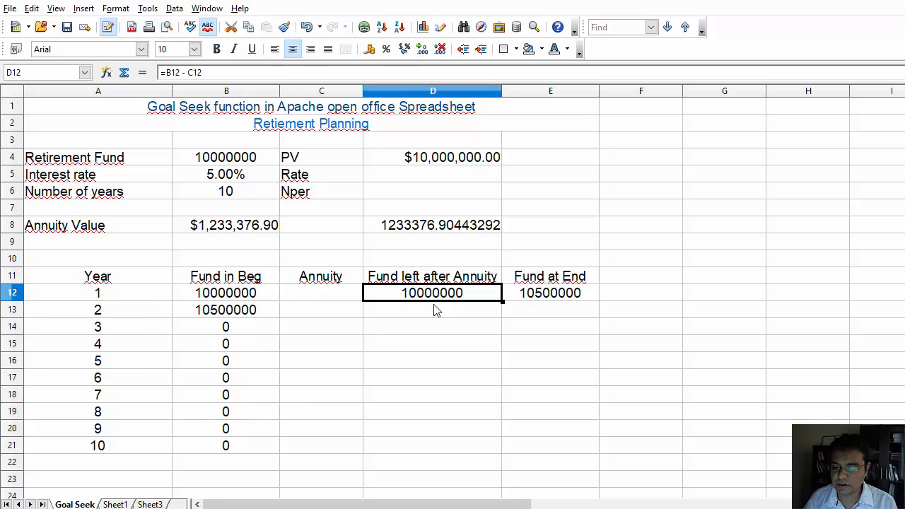
left_click_drag(497, 335, 475, 450)
left_click(555, 303)
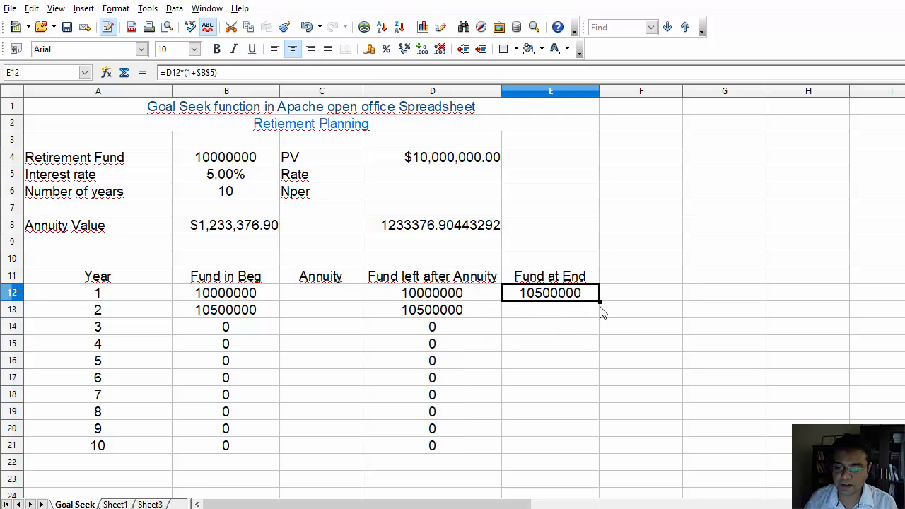
left_click_drag(601, 309, 570, 453)
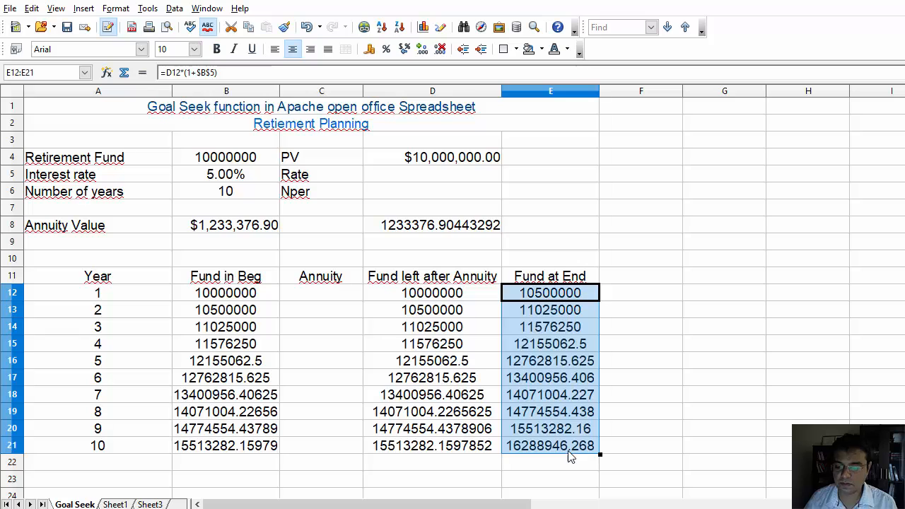
- Format the schedule values in B12:E22 to show one decimal place
left_click_drag(233, 295, 549, 461)
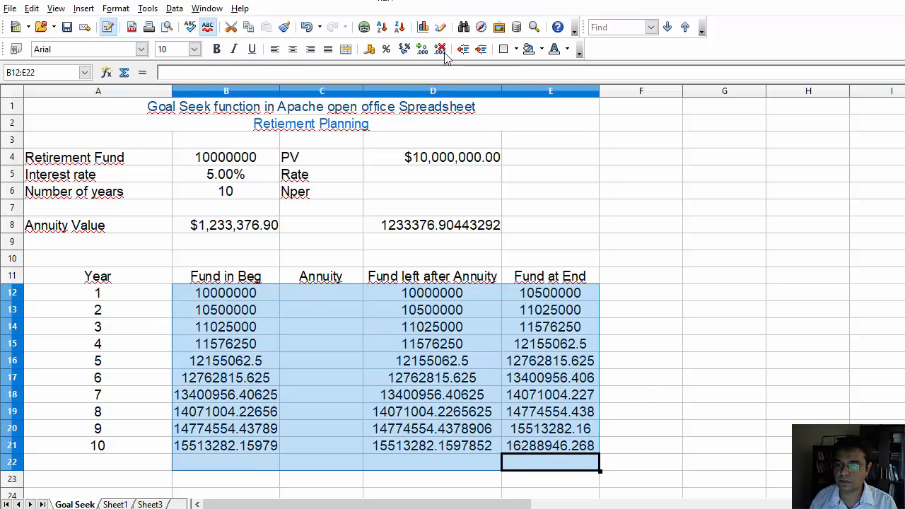
left_click(422, 49)
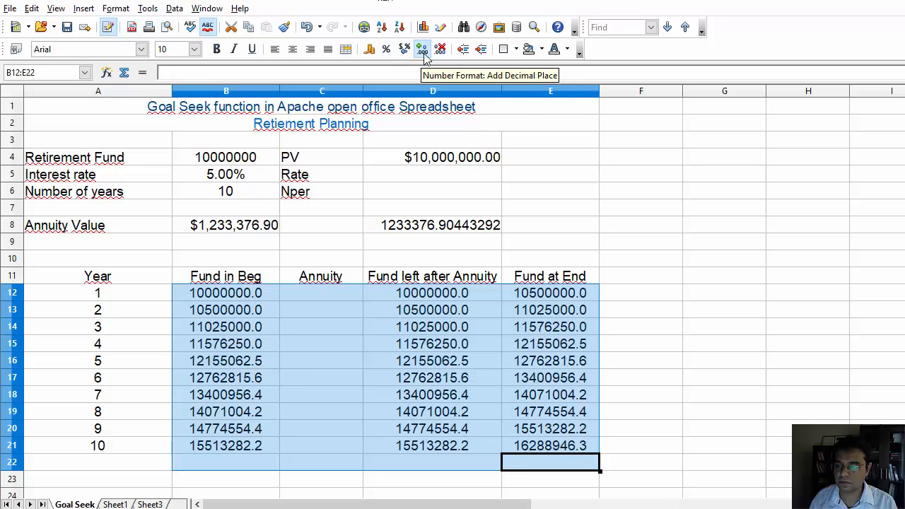
left_click(377, 347)
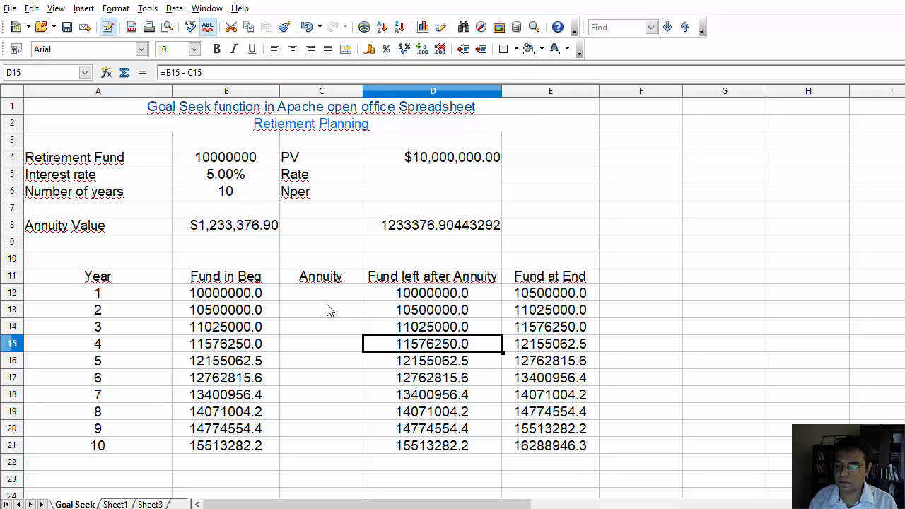
- Give the empty year 1 annuity cell C12 a yellow background
left_click(309, 295)
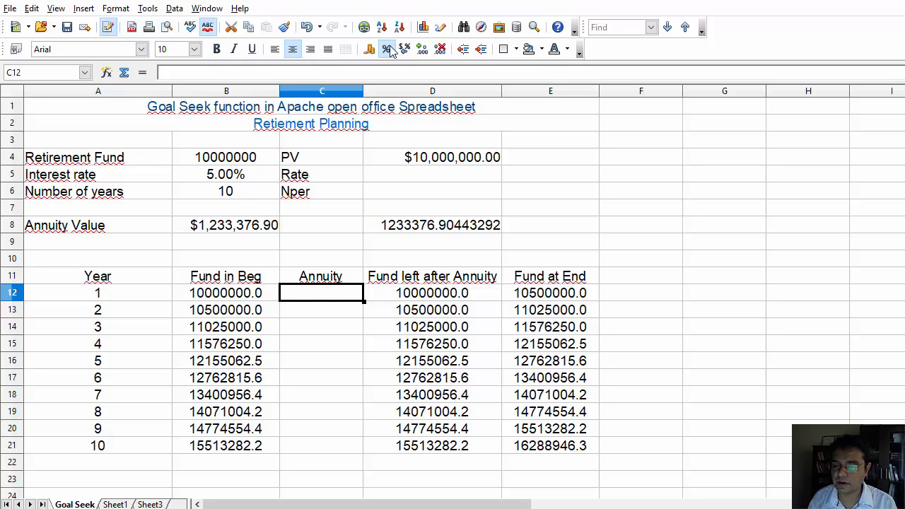
left_click(542, 48)
left_click(528, 100)
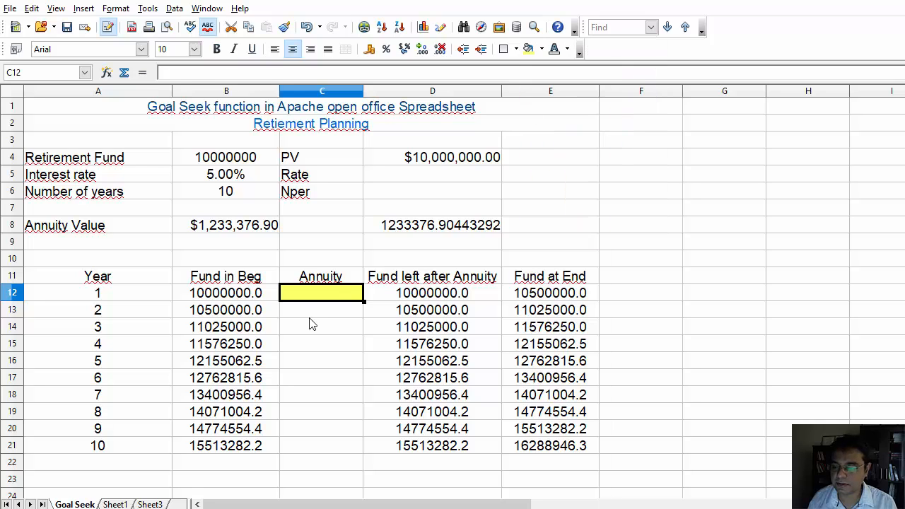
- Enter =C12 in C13 for the year 2 annuity and fill the formula down to C21
left_click(319, 315)
type("=")
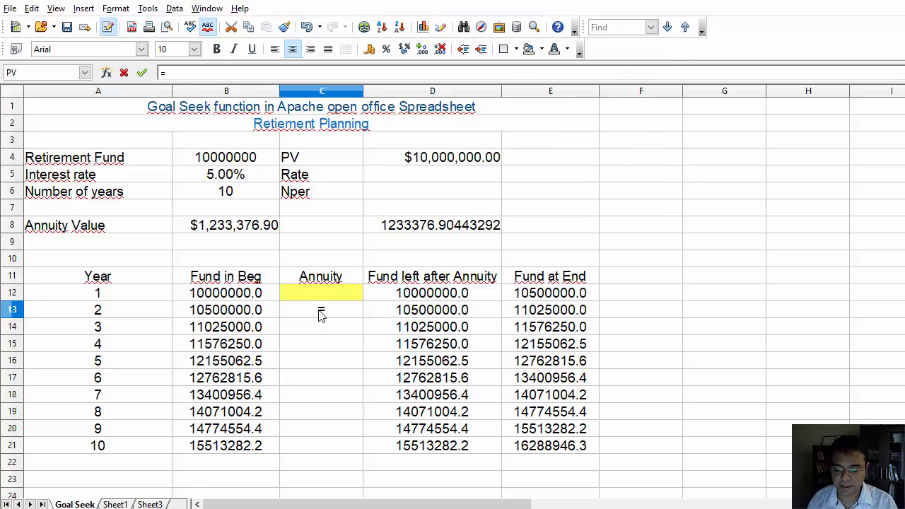
key("Up")
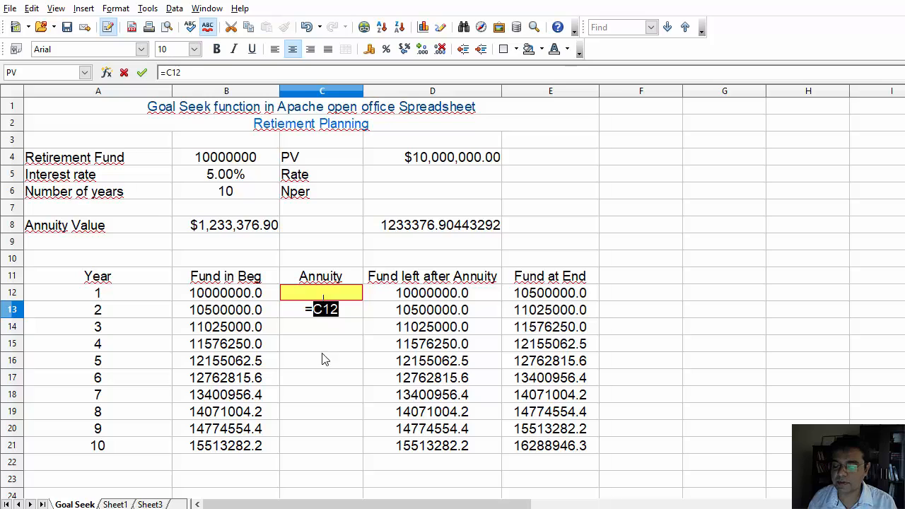
key("Return")
left_click(346, 315)
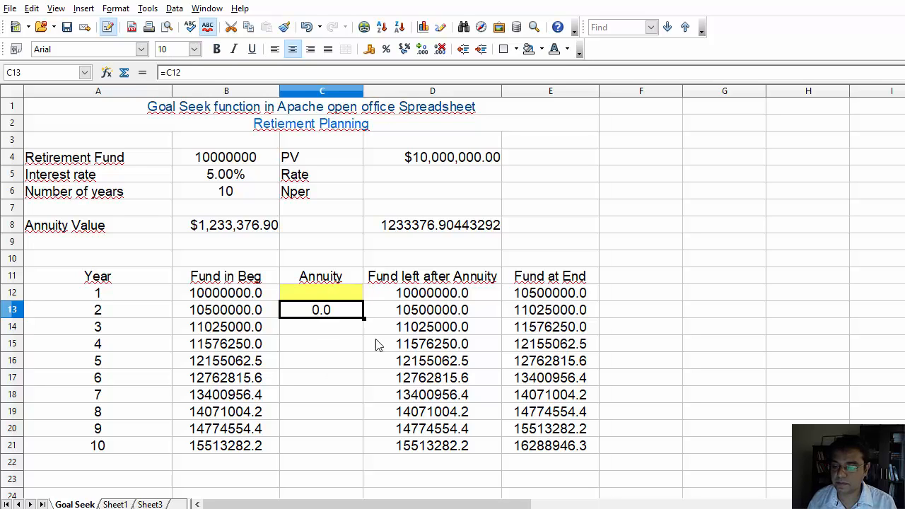
left_click_drag(364, 318, 345, 453)
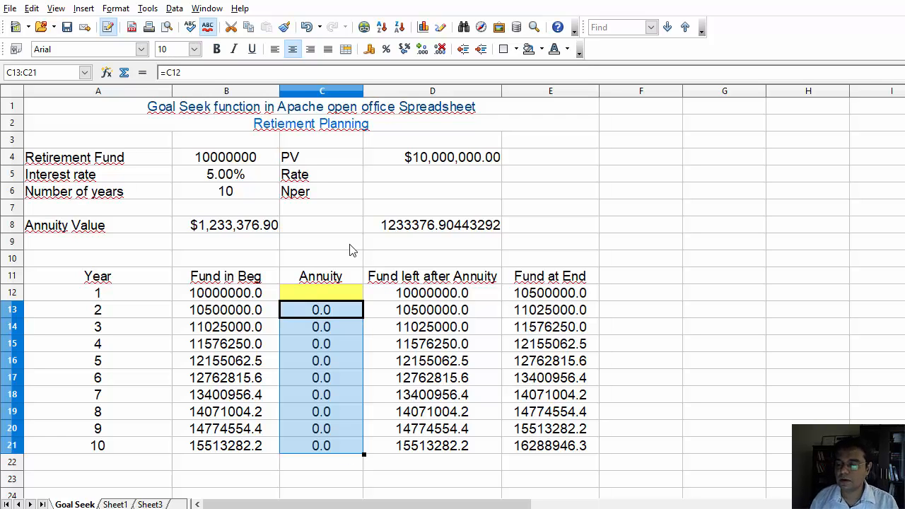
left_click(332, 293)
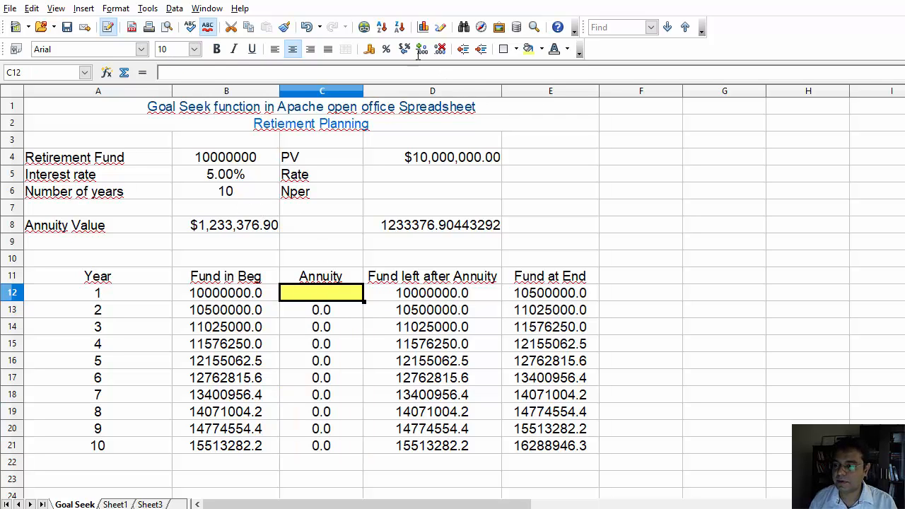
- Set up a Goal Seek with formula cell $E$21, target value 0 and variable cell $C$12
left_click(150, 13)
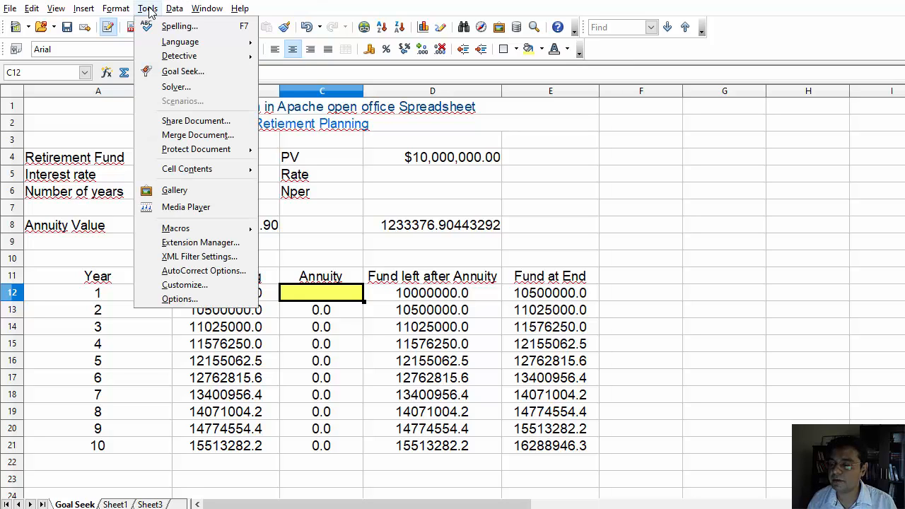
left_click(173, 68)
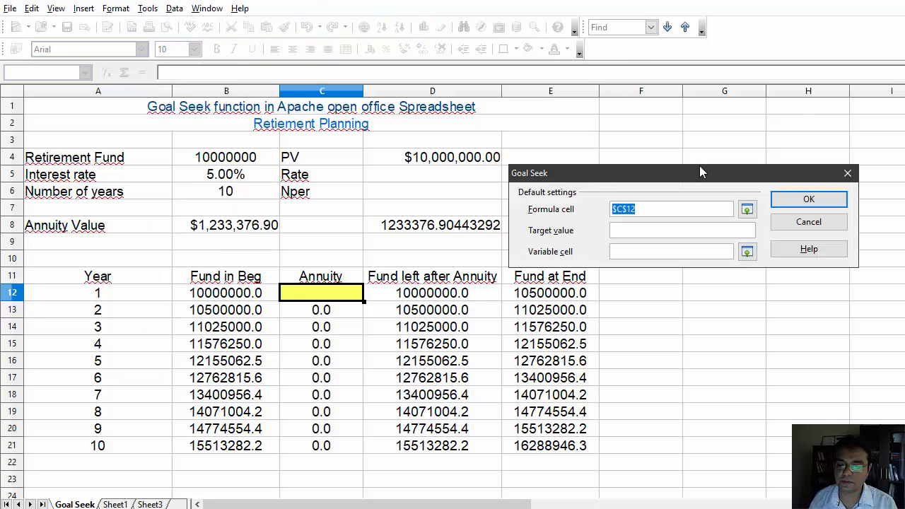
left_click_drag(706, 169, 720, 125)
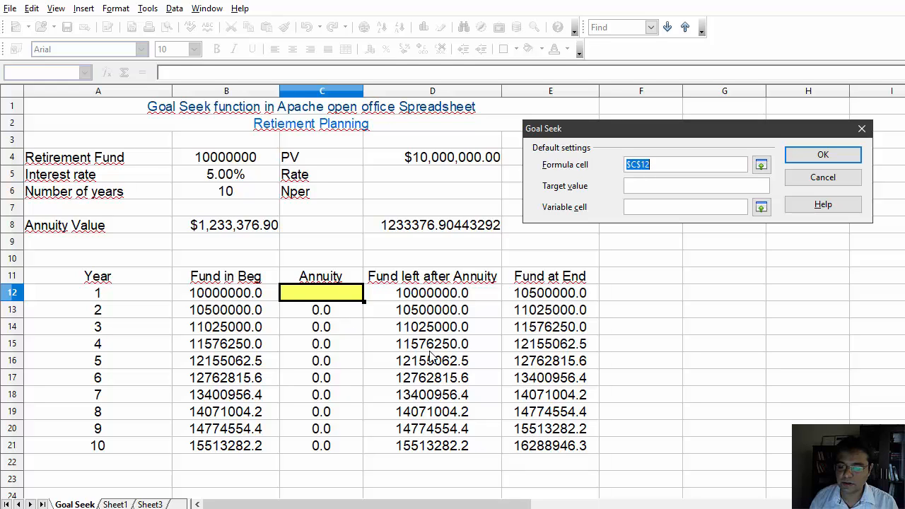
left_click(542, 443)
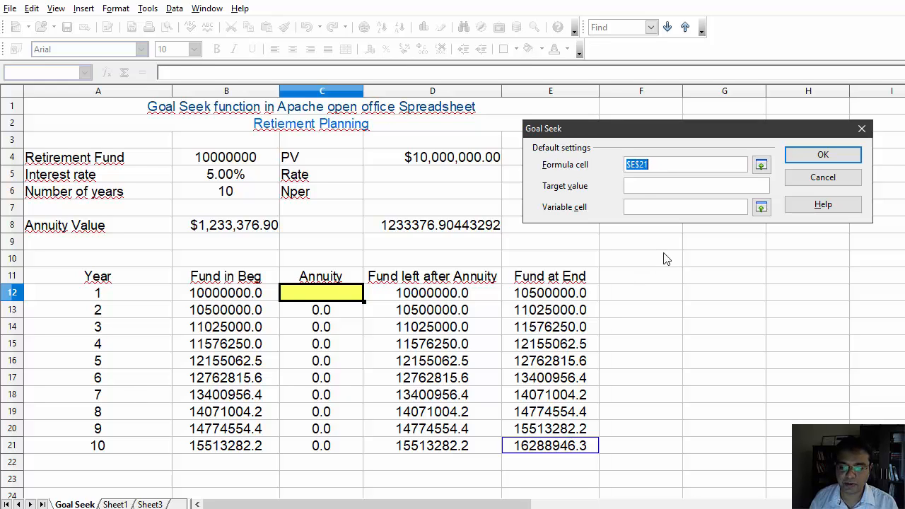
left_click(645, 190)
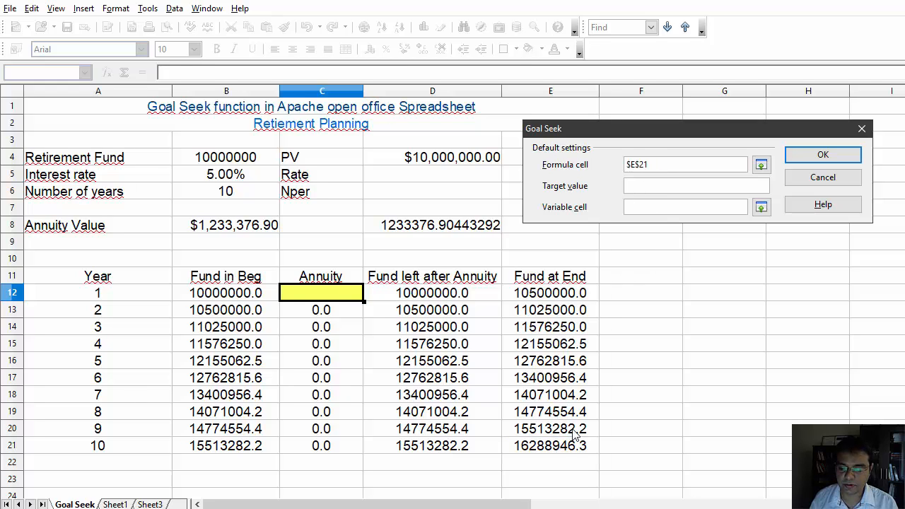
type("0")
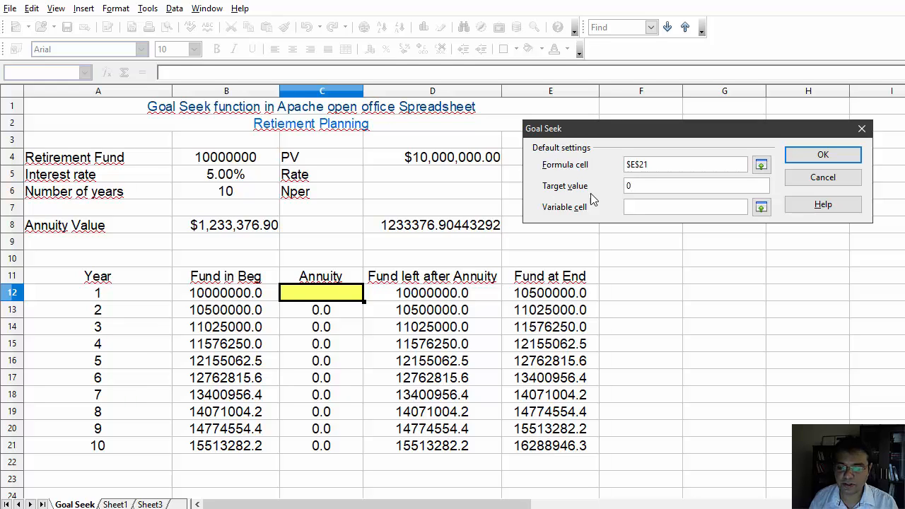
left_click(660, 207)
left_click(316, 295)
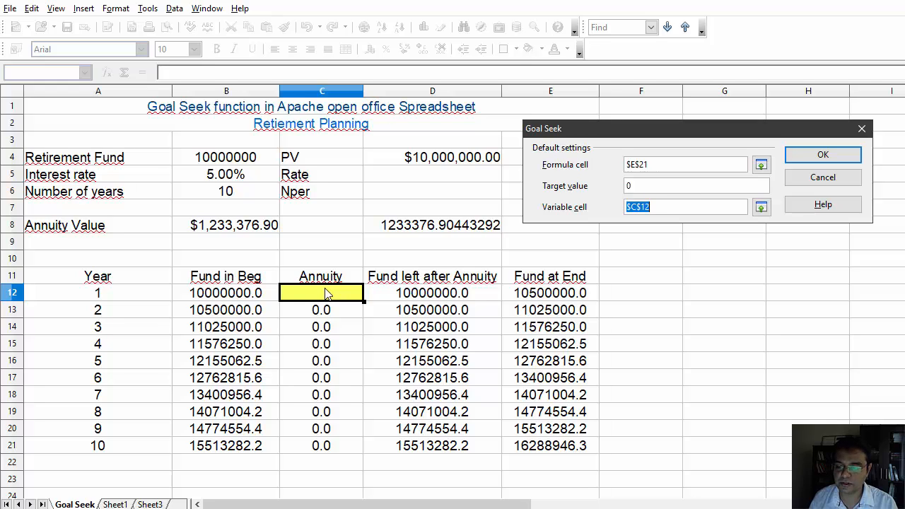
- Run the Goal Seek, insert its result into the year 1 annuity cell C12, and select D8 for comparison
left_click(814, 156)
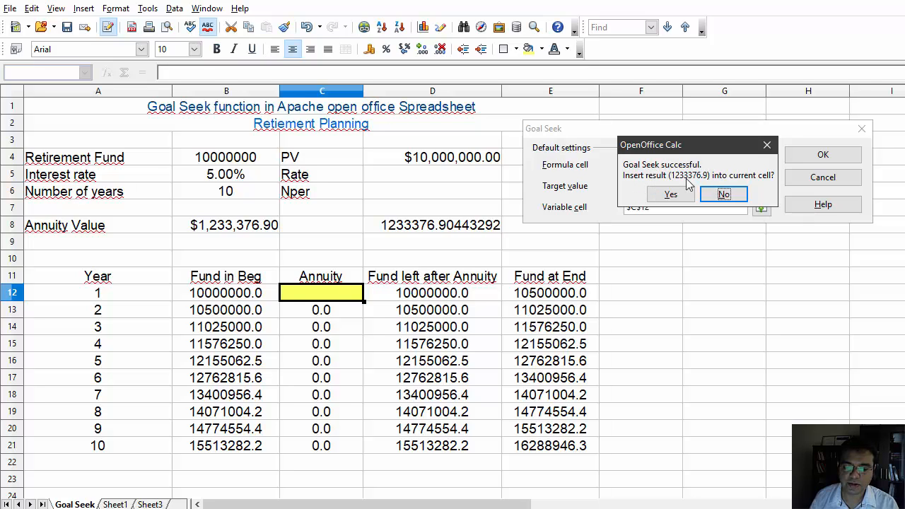
left_click(673, 197)
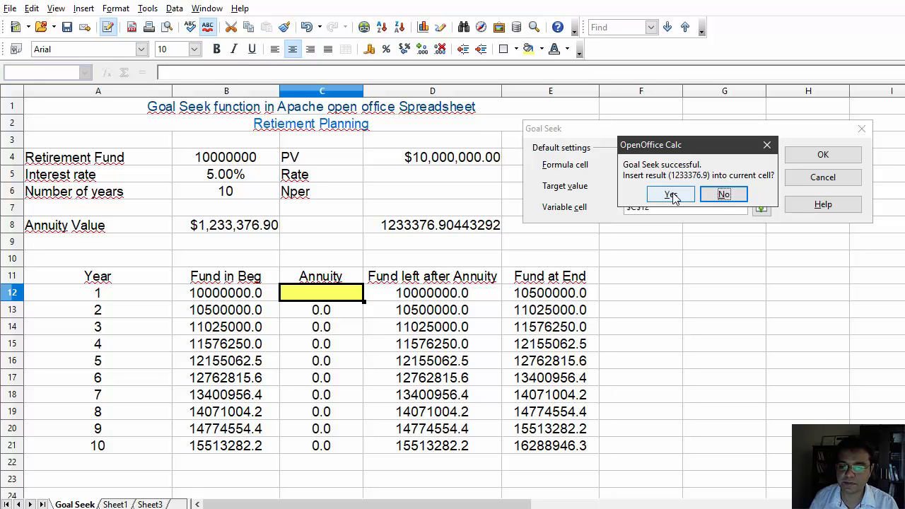
left_click(672, 196)
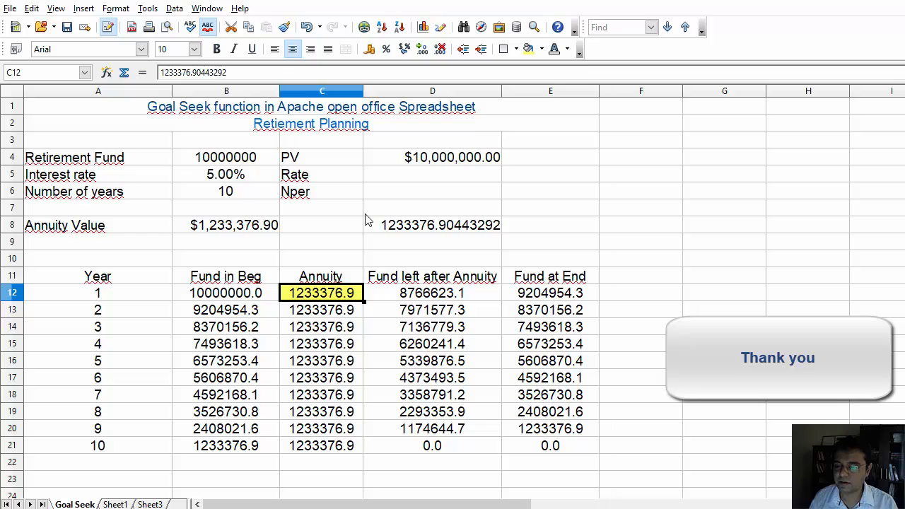
left_click(417, 234)
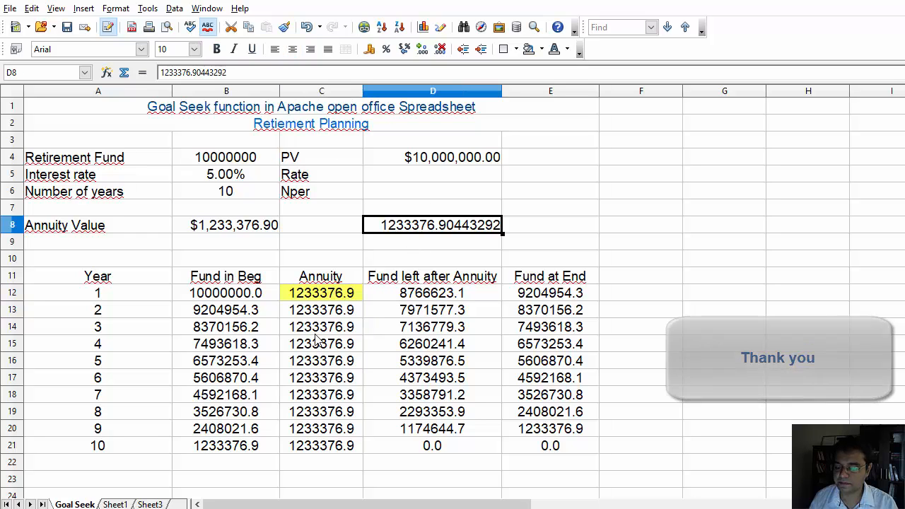